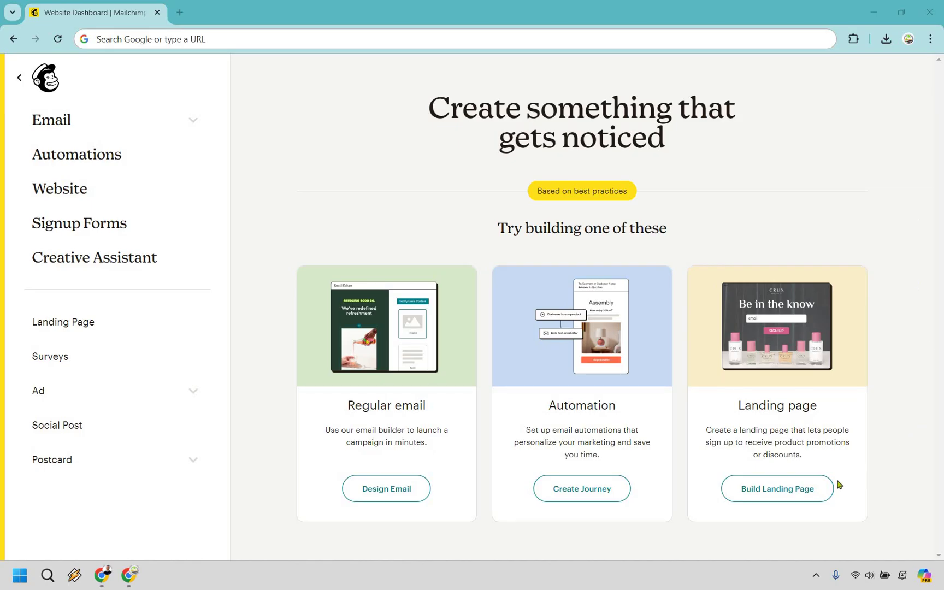
- Start a new landing page named 'Review Landing Page' for the Marketing Island audience
click(789, 495)
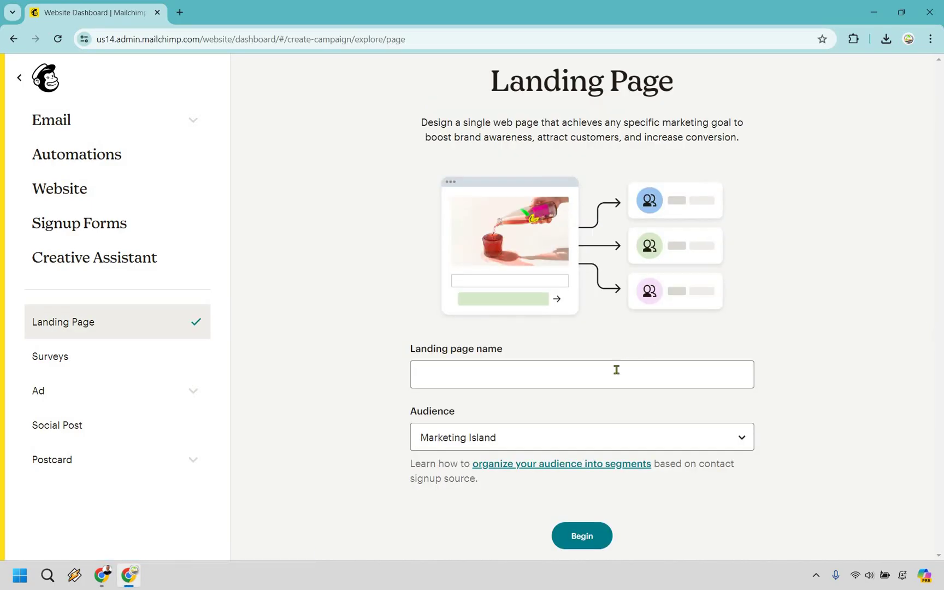
click(616, 370)
text(Review Landing Page)
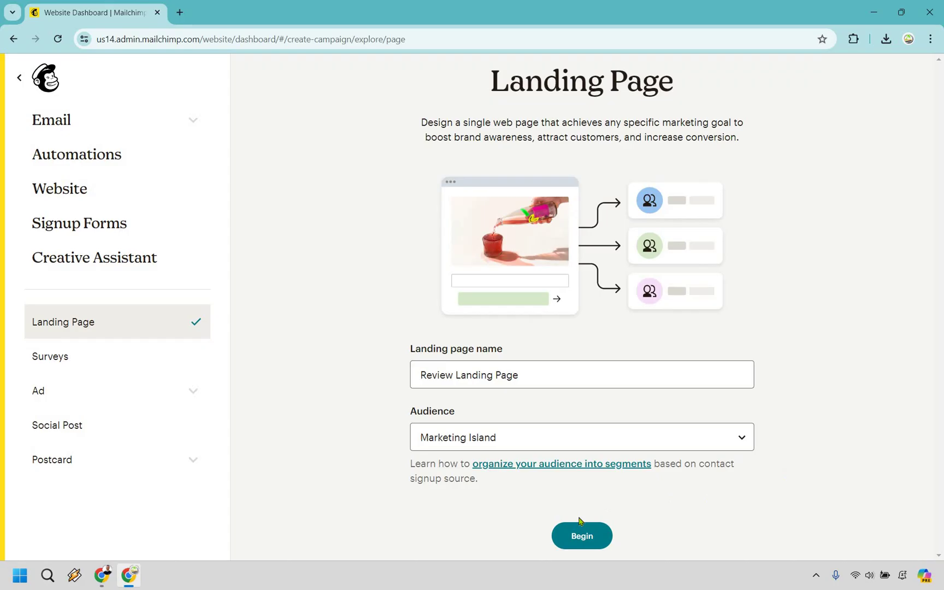
- Begin the page and browse the Lead Generation and Promote Products templates
click(582, 536)
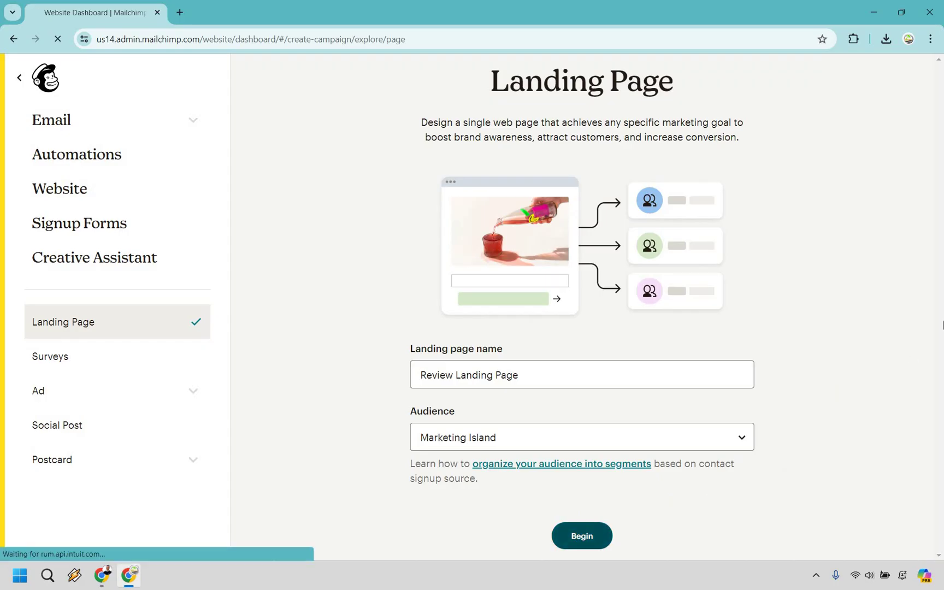
scroll(446, 275, down, 2)
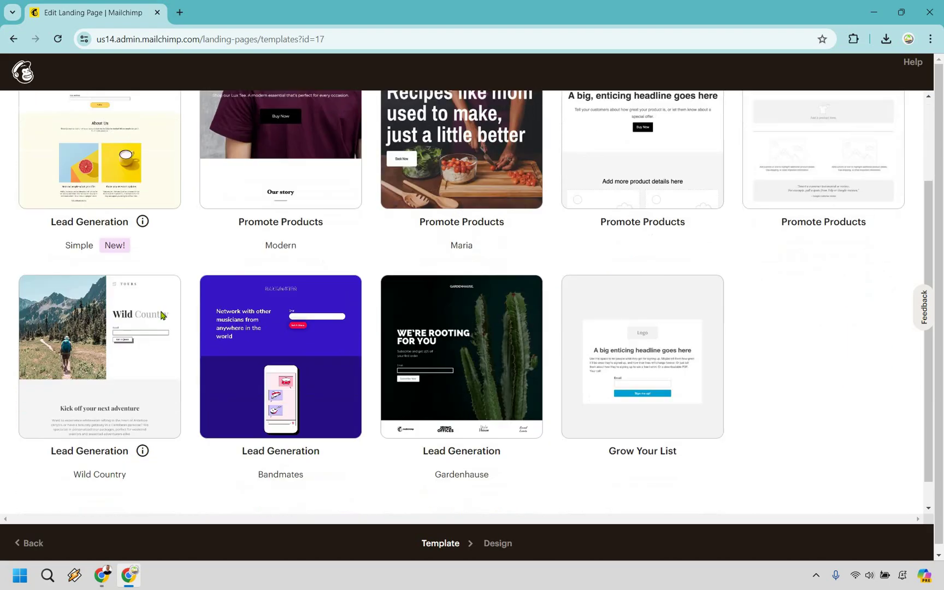
scroll(133, 256, up, 1)
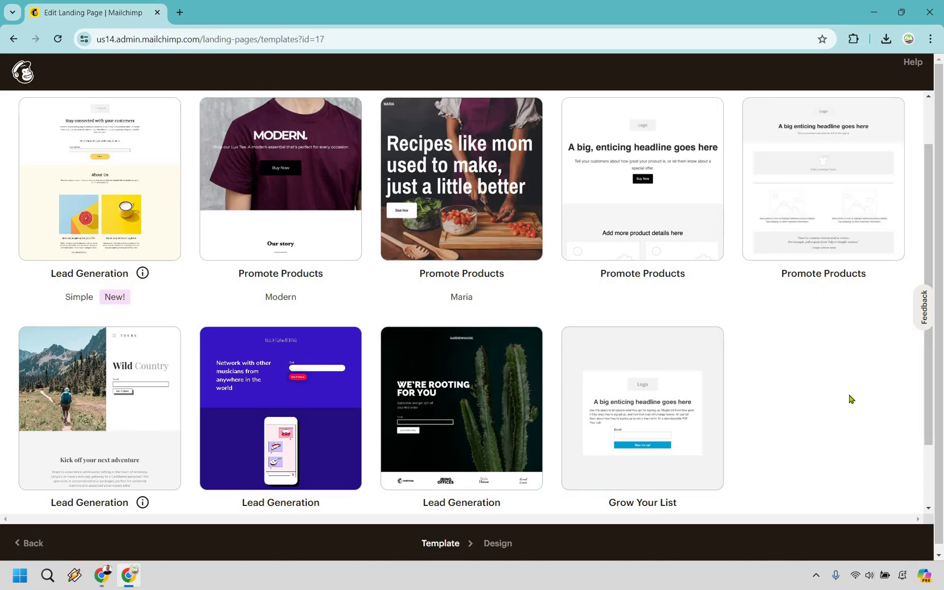
scroll(855, 234, up, 1)
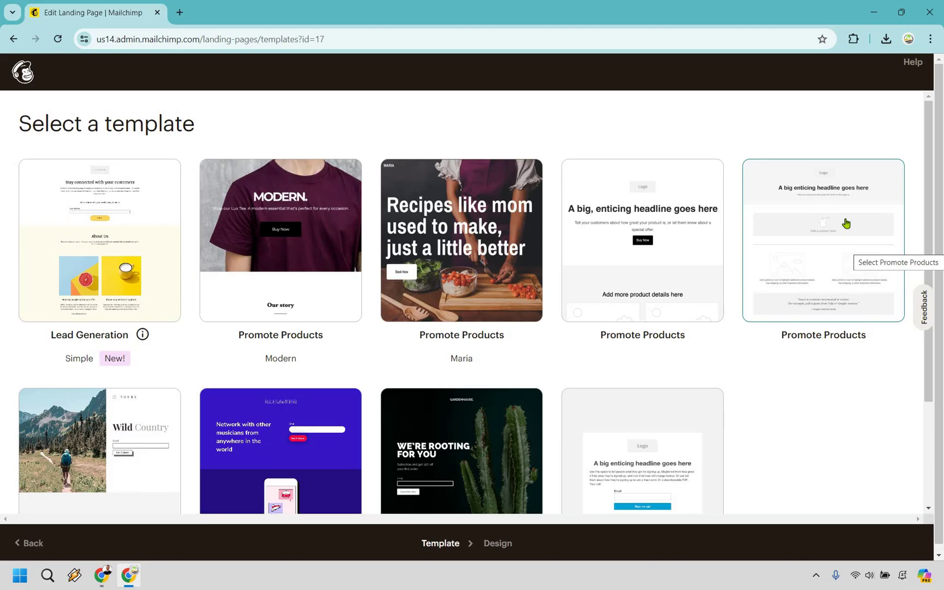
- Choose the last Promote Products template for the landing page
click(846, 223)
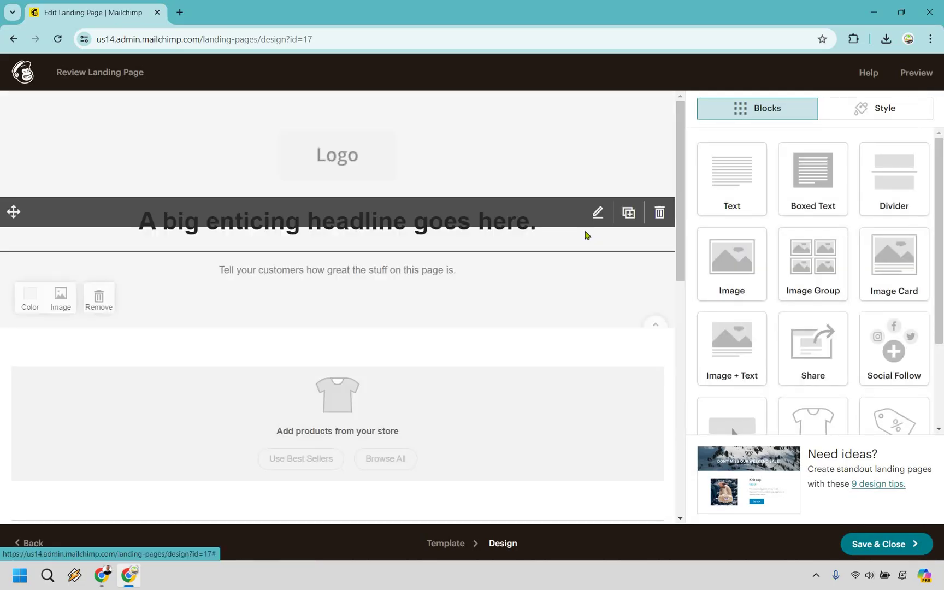
scroll(585, 235, down, 10)
scroll(423, 152, up, 10)
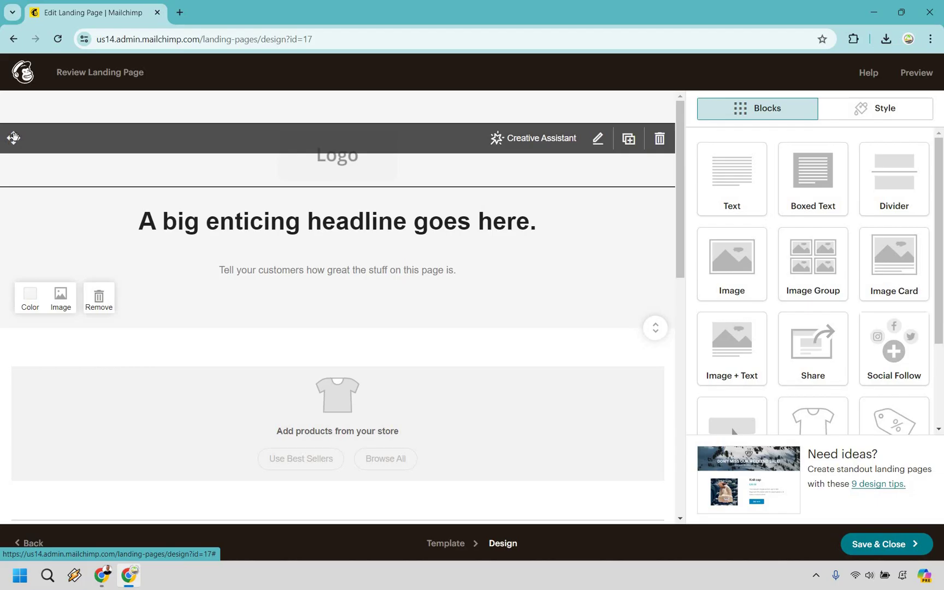
- Move the Logo block down below the testimonial, just above the footer
drag(92, 372, 391, 209)
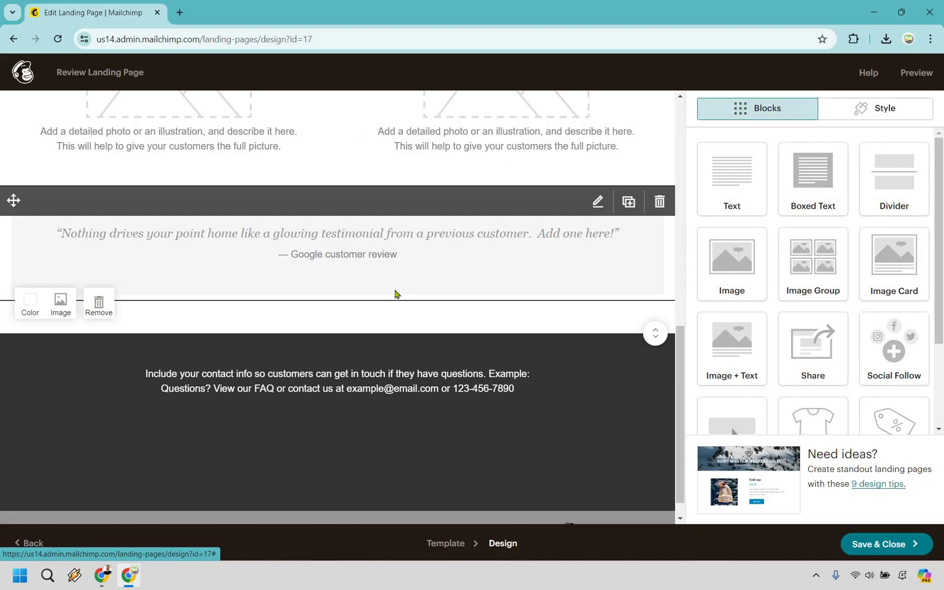
scroll(232, 155, up, 7)
scroll(232, 154, up, 3)
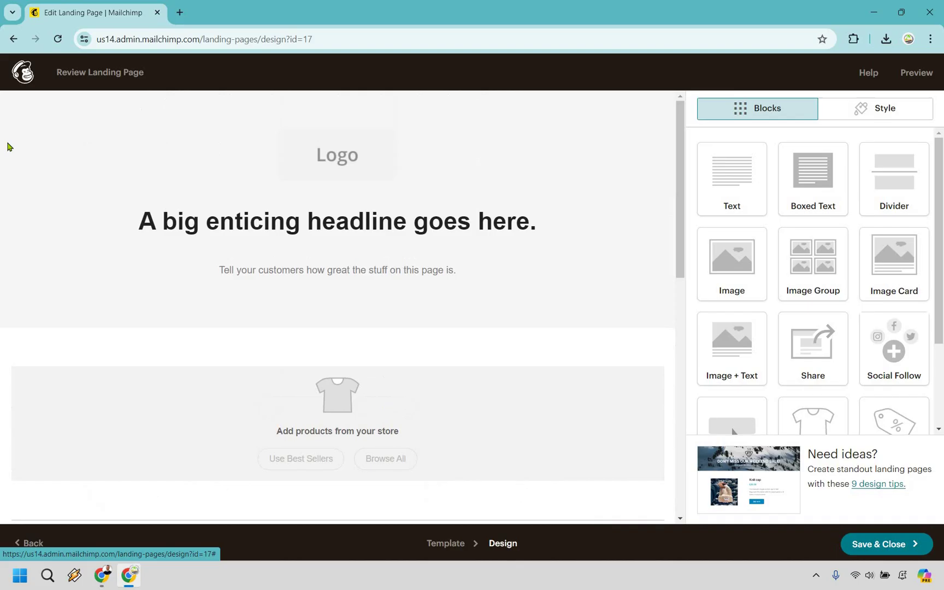
drag(103, 466, 527, 219)
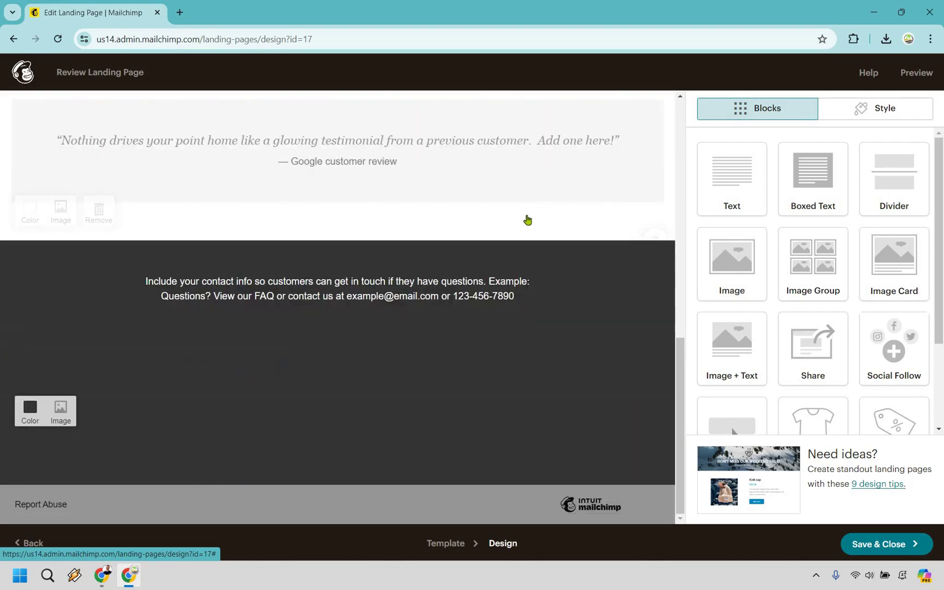
scroll(579, 251, up, 2)
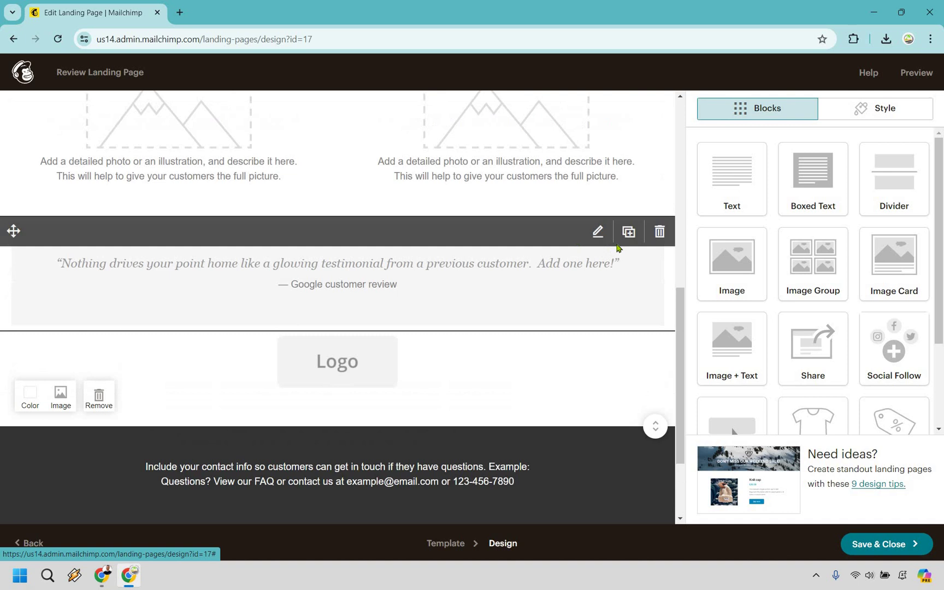
- Delete the testimonial, products, divider and two-image blocks, confirming each removal
click(660, 231)
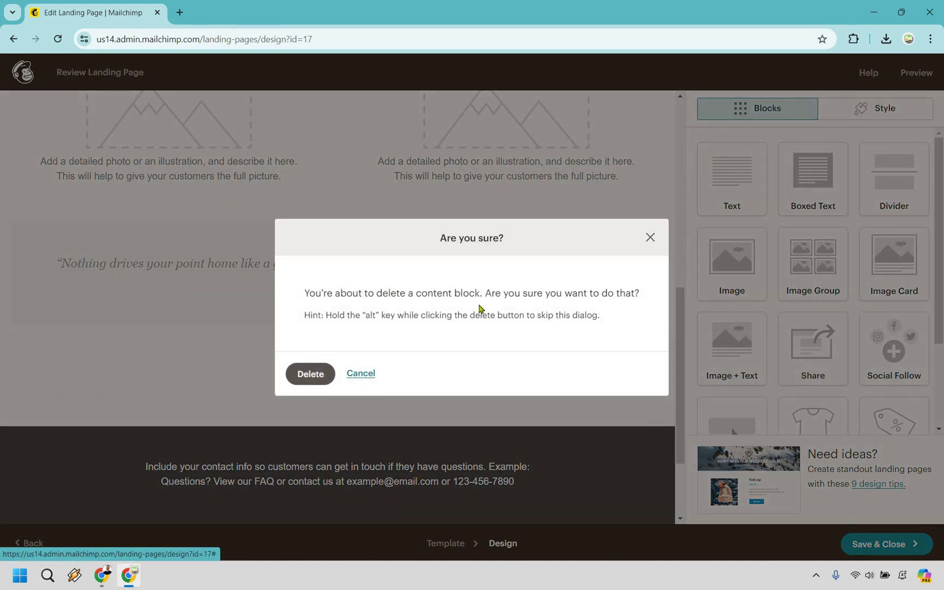
key(Return)
scroll(601, 298, up, 3)
scroll(608, 298, up, 4)
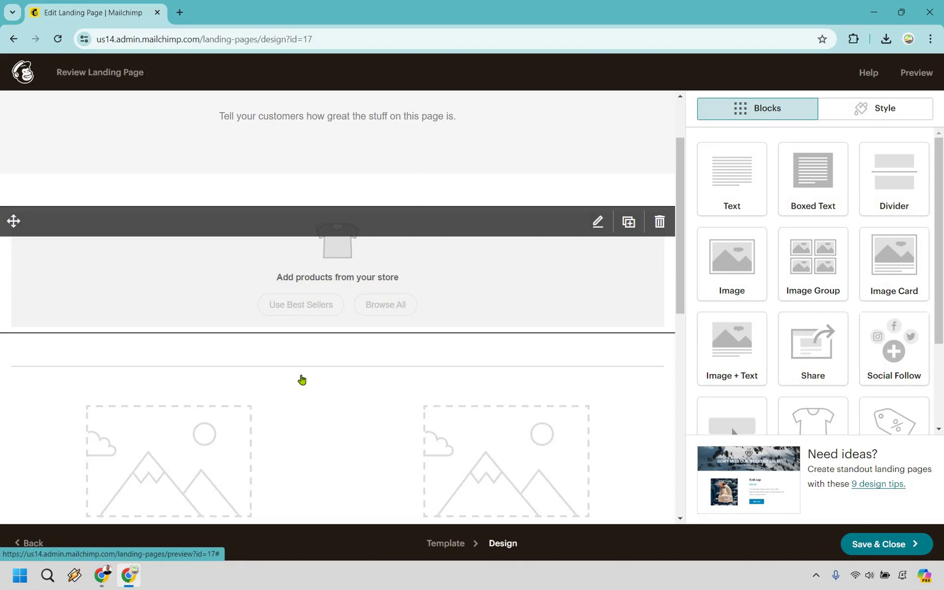
key(Delete)
key(Return)
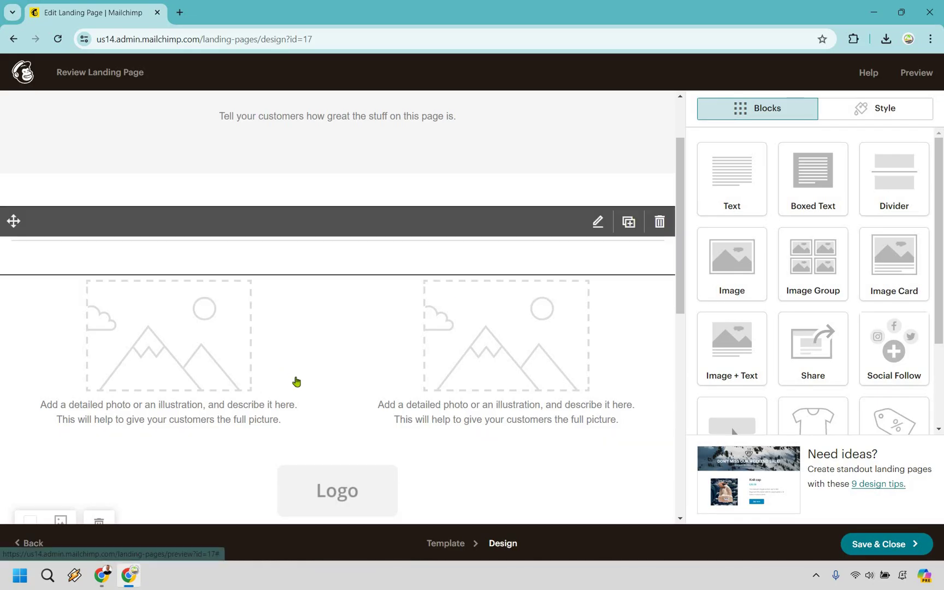
key(Delete)
key(Return)
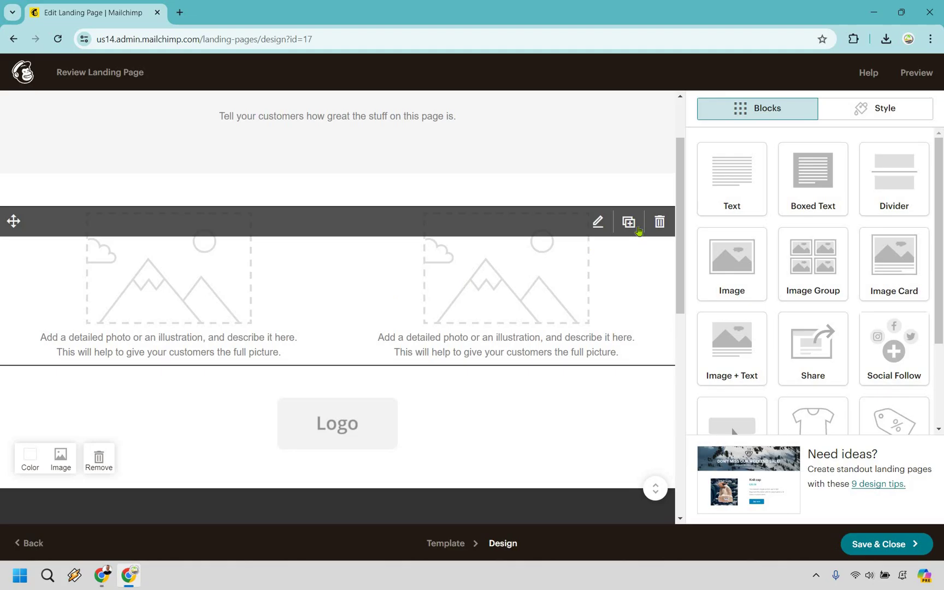
key(Delete)
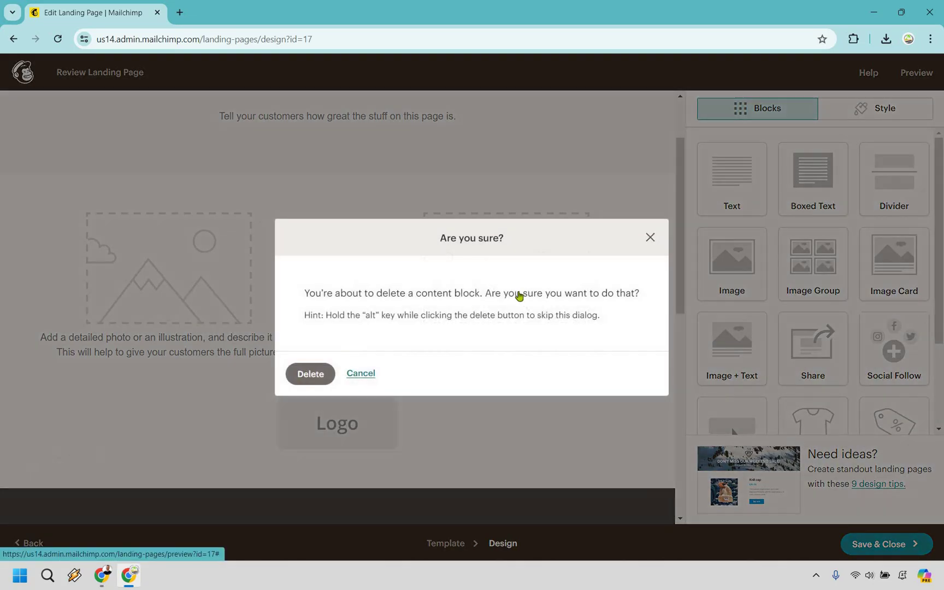
key(Return)
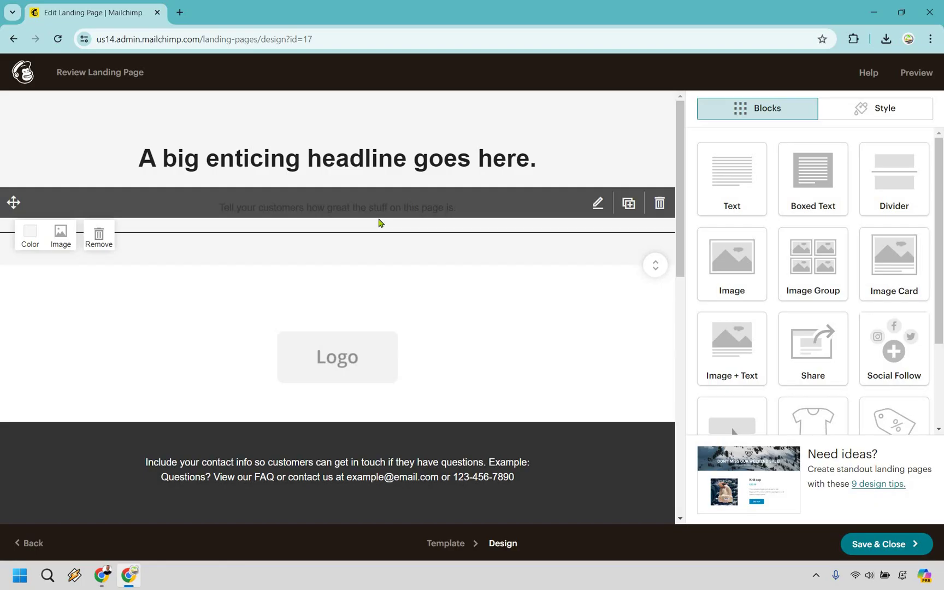
- Replace the Logo placeholder with the Marketing Island logo mis.png, shrunk to about half size
click(353, 370)
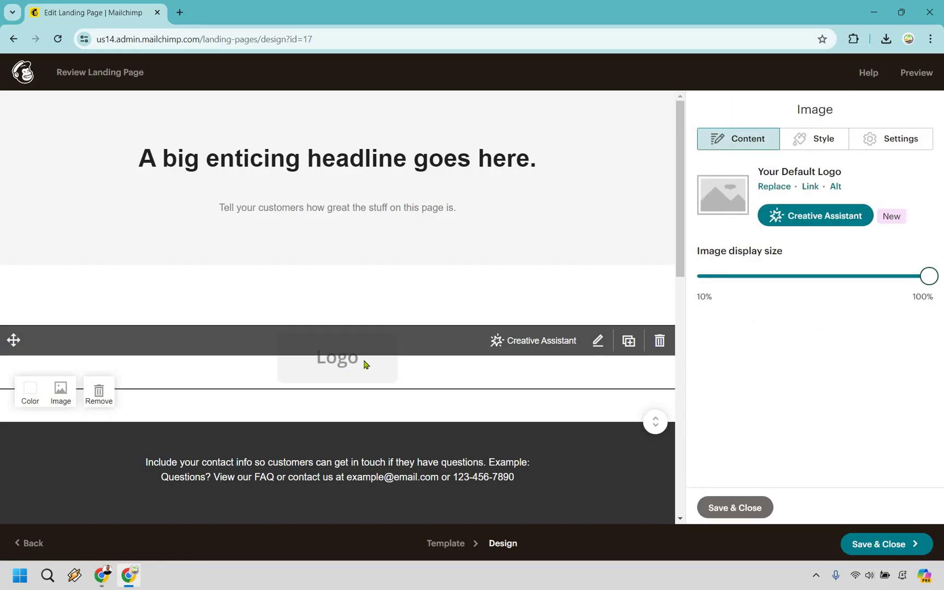
click(769, 187)
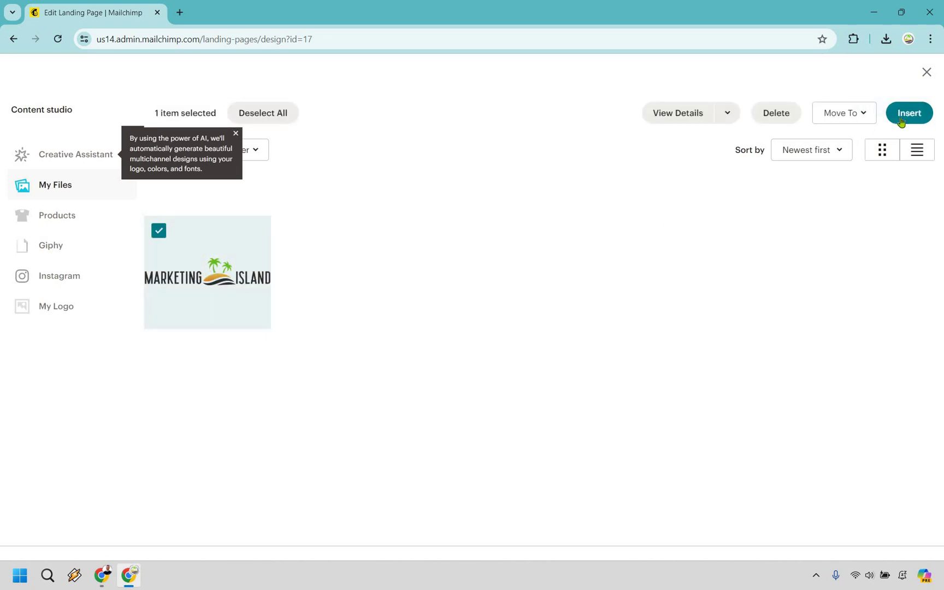
click(901, 122)
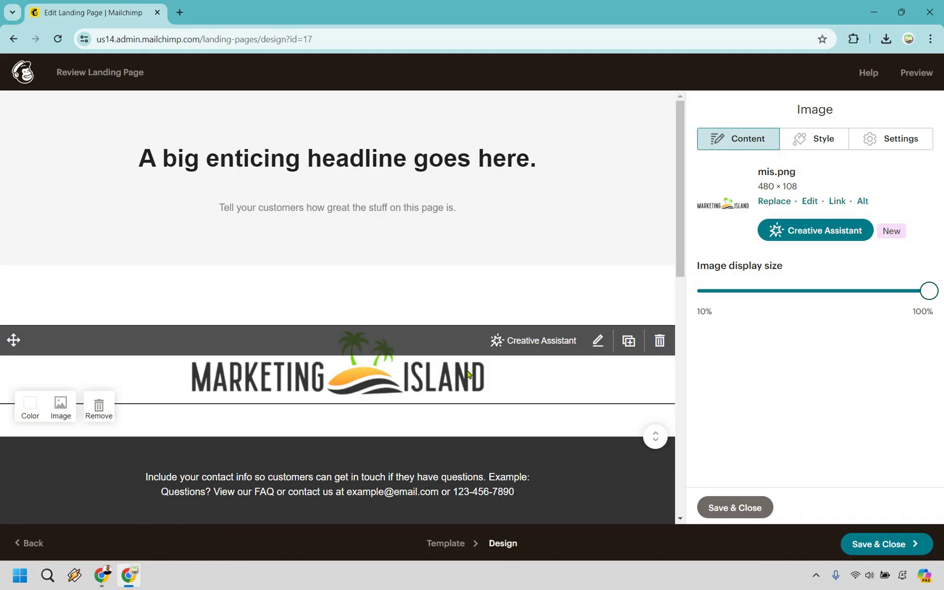
click(824, 292)
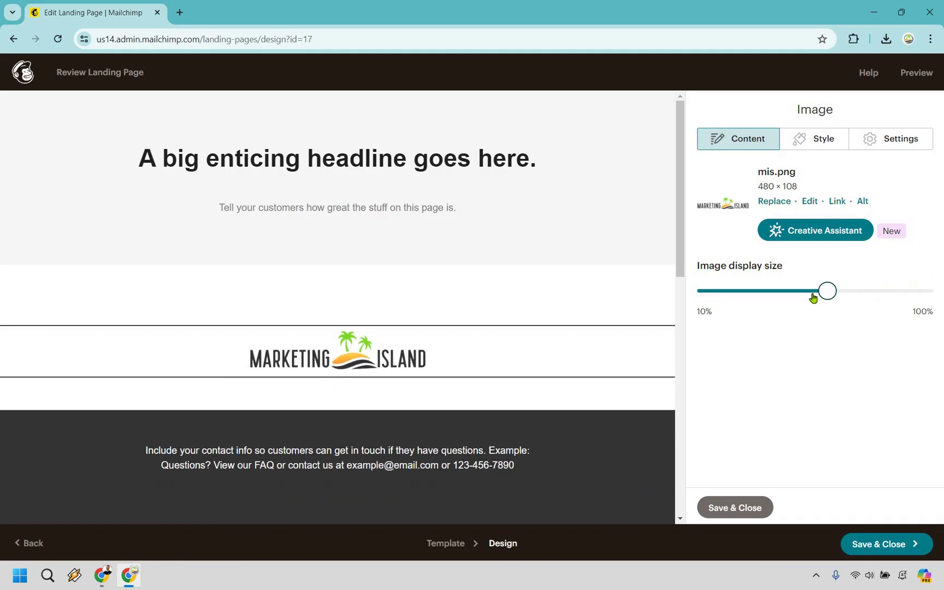
drag(813, 298, 807, 392)
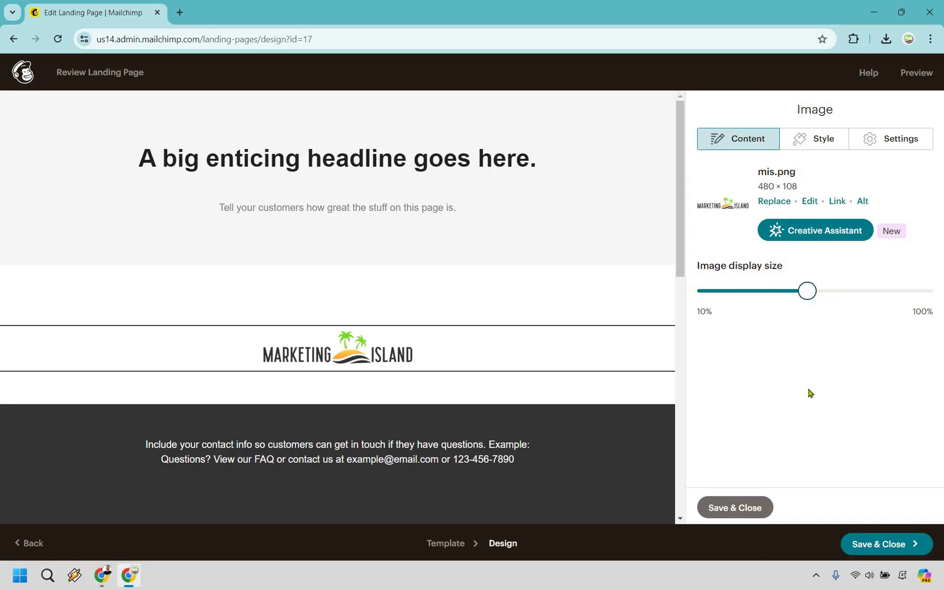
mouse_move(442, 153)
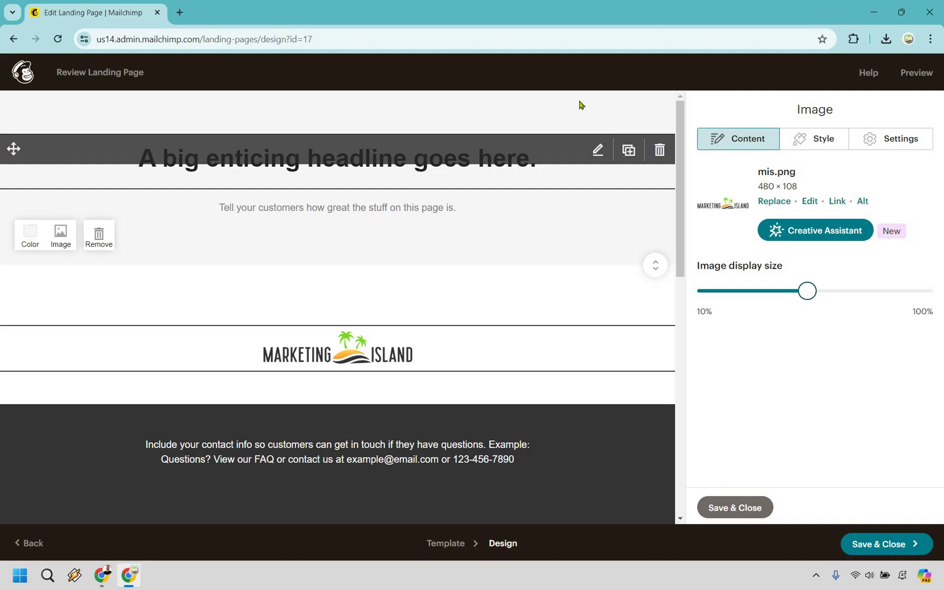
- Add a Video block below the subtext using the pasted YouTube review link
click(739, 512)
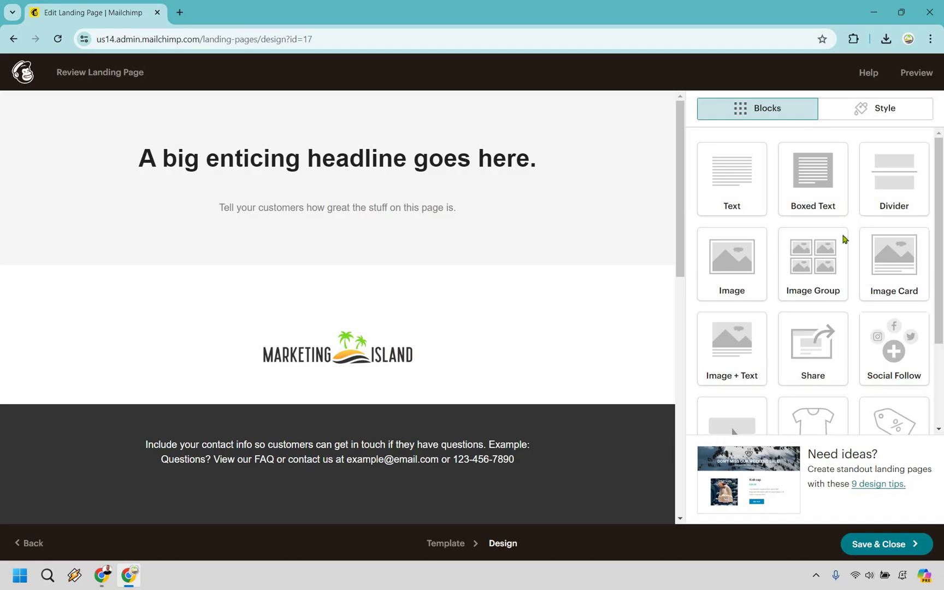
scroll(843, 238, down, 2)
drag(496, 222, 561, 238)
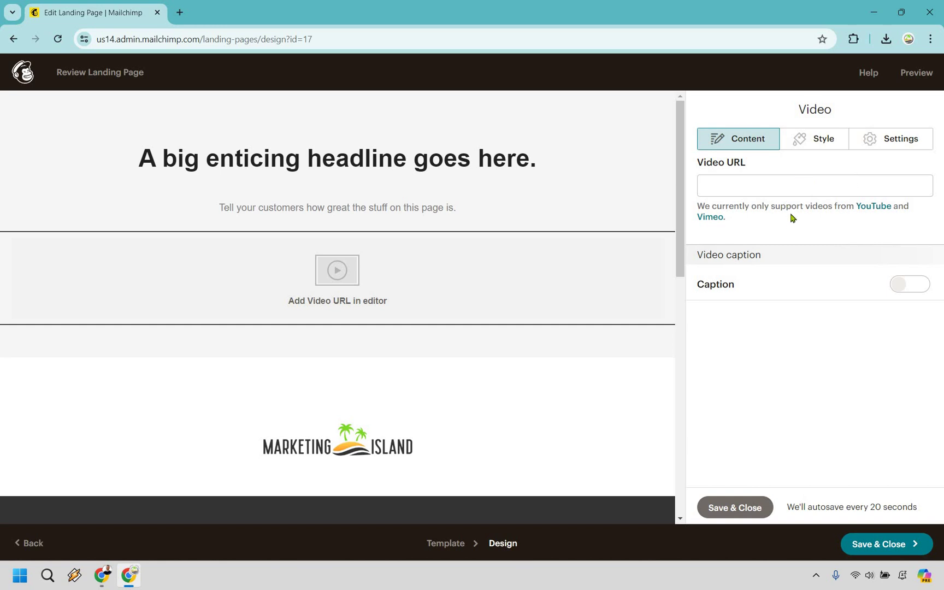
click(772, 182)
text(https://youtu.be/qUG77pqnV4w)
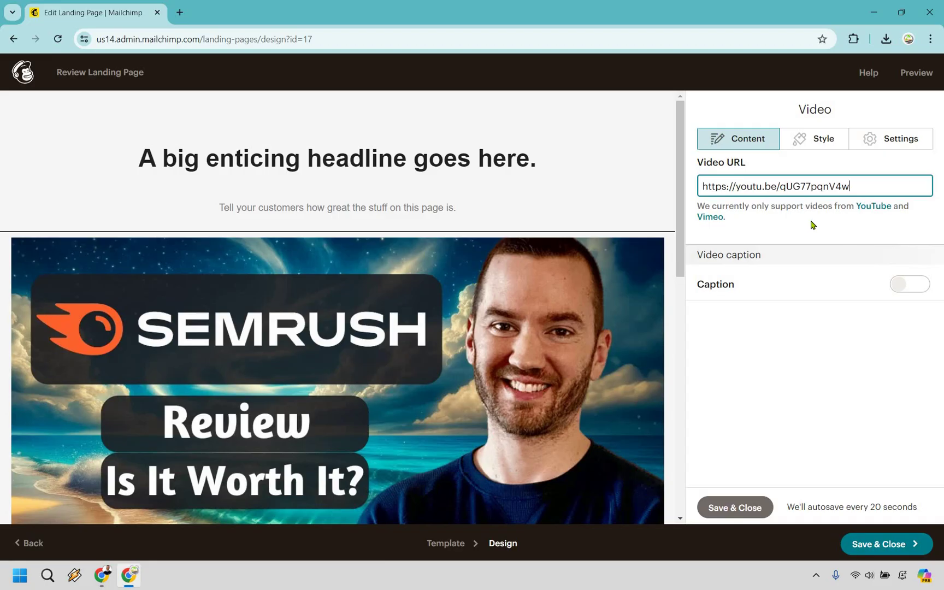
click(823, 224)
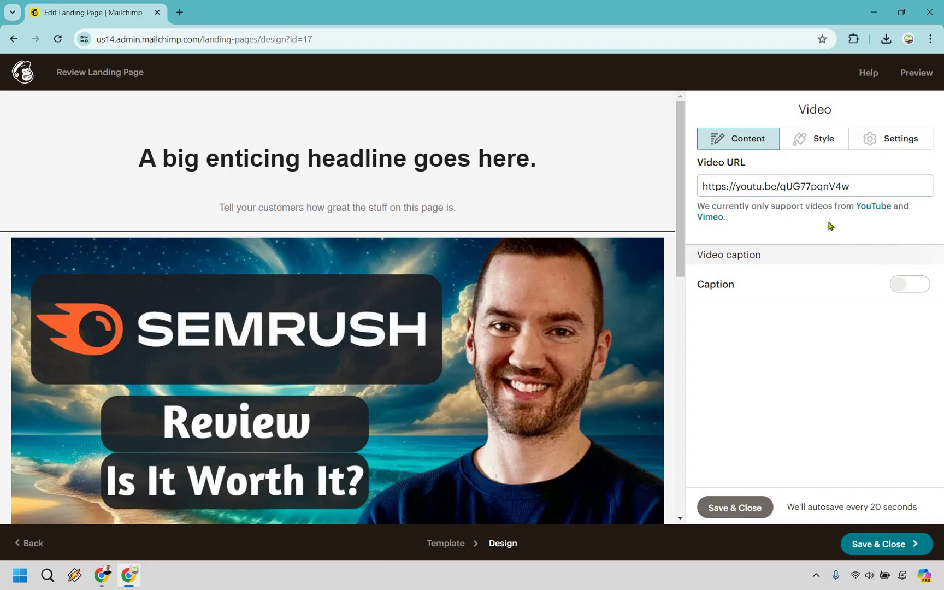
- Set the video's width to 60%
click(803, 141)
click(733, 252)
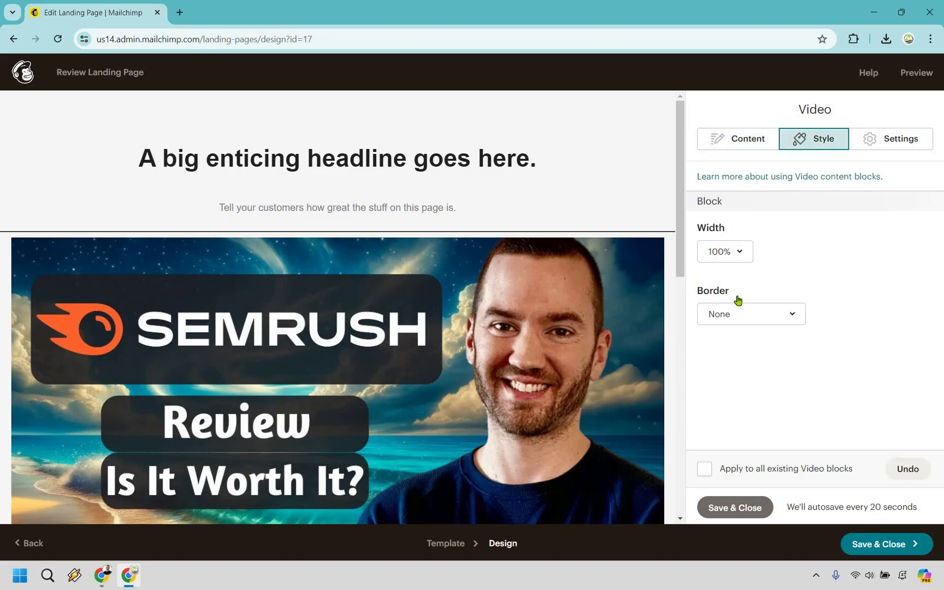
click(730, 309)
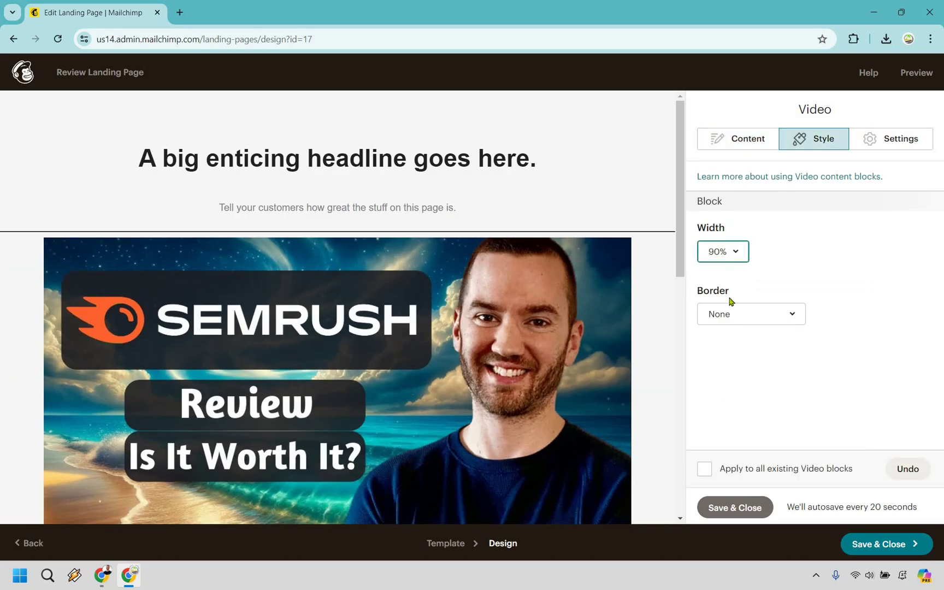
click(722, 251)
click(724, 338)
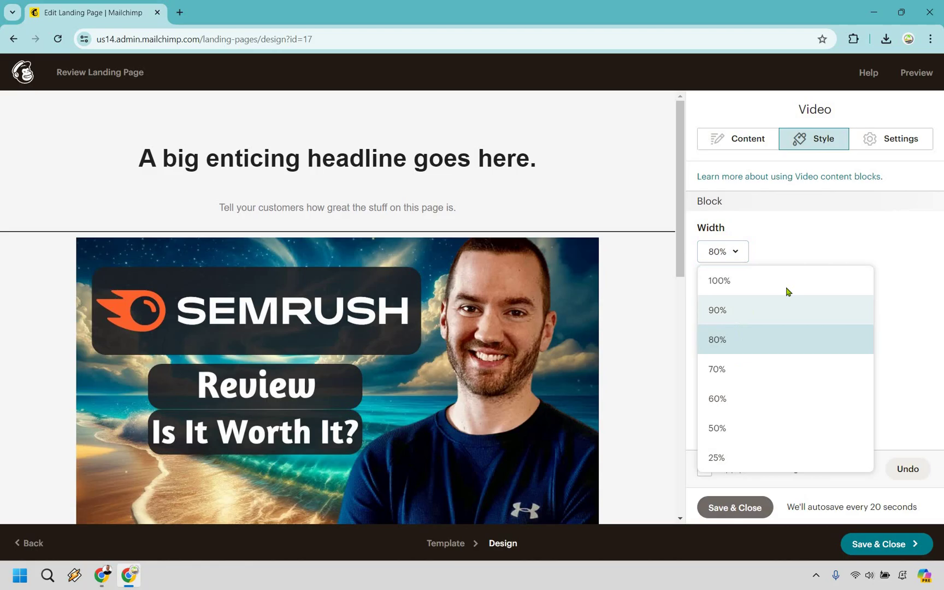
click(732, 368)
click(727, 401)
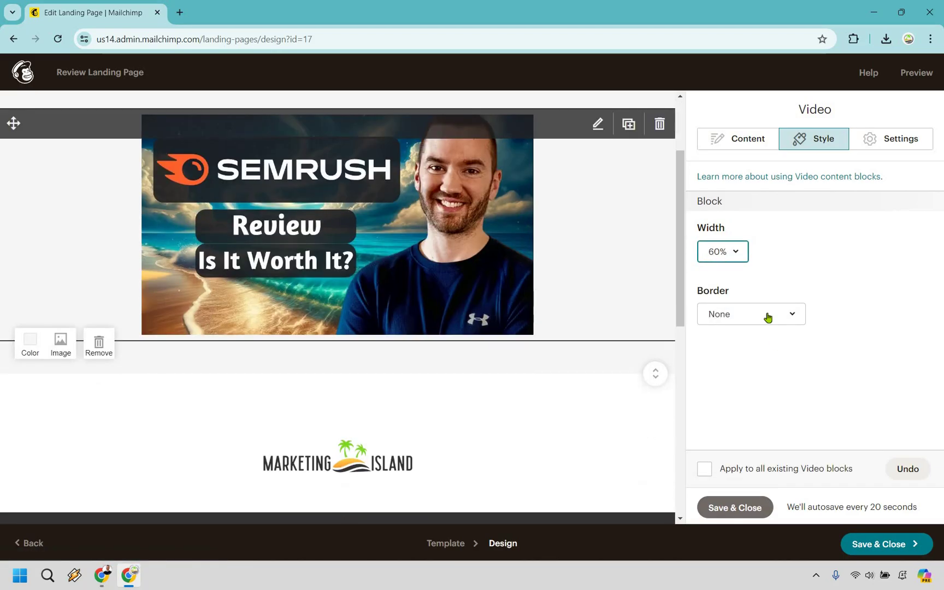
- Try solid and double borders, then leave the video borderless and close its editor
click(767, 315)
click(753, 109)
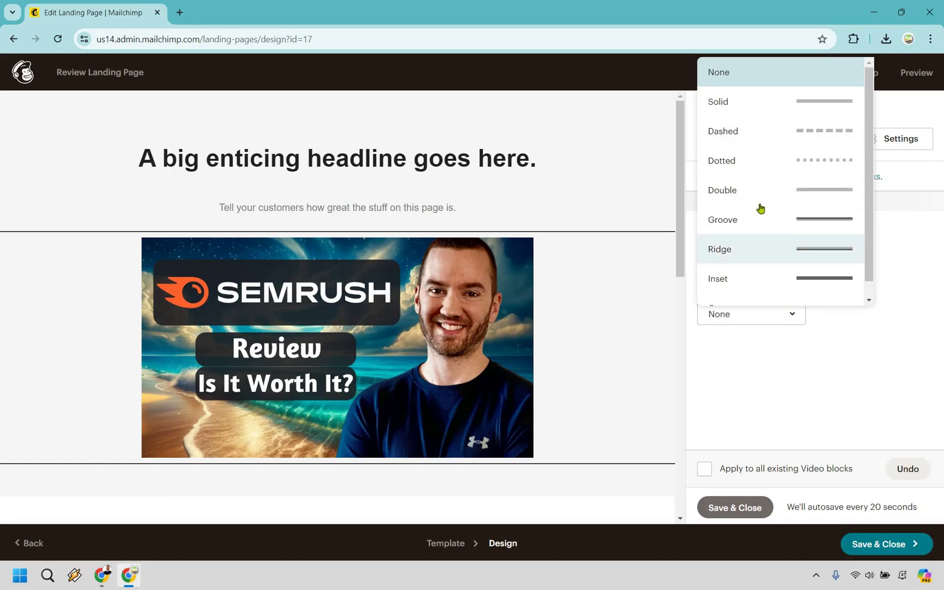
click(730, 189)
click(744, 316)
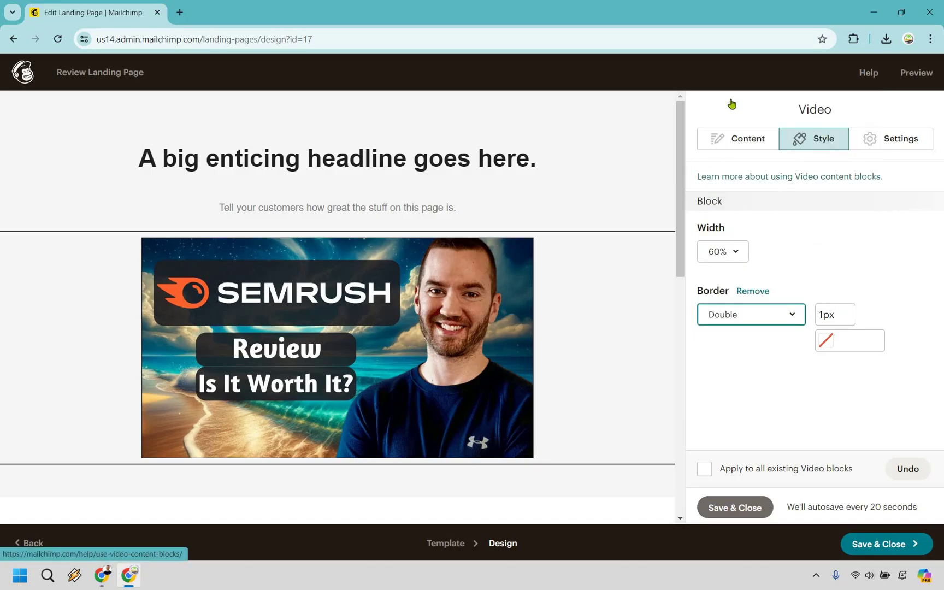
click(764, 71)
click(860, 363)
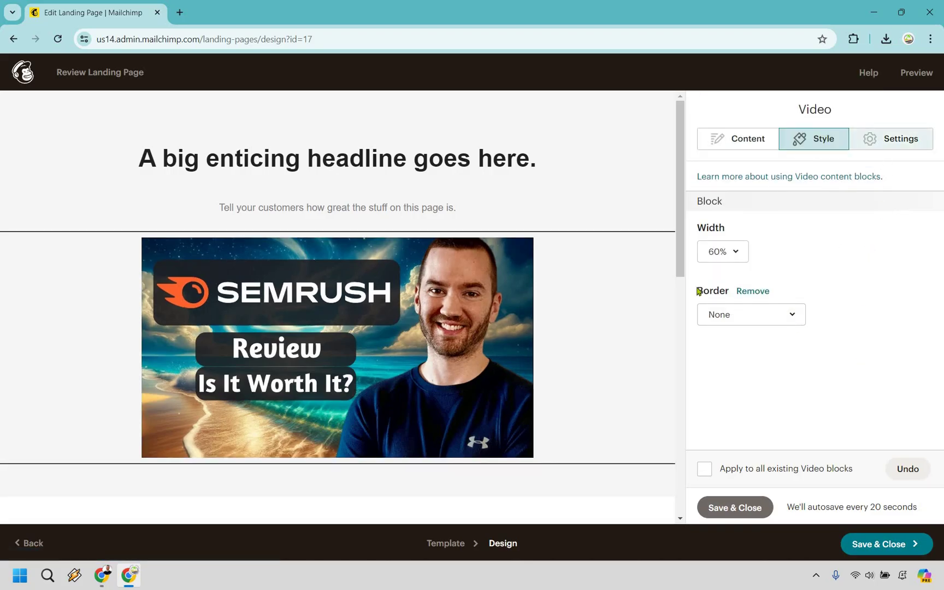
click(885, 140)
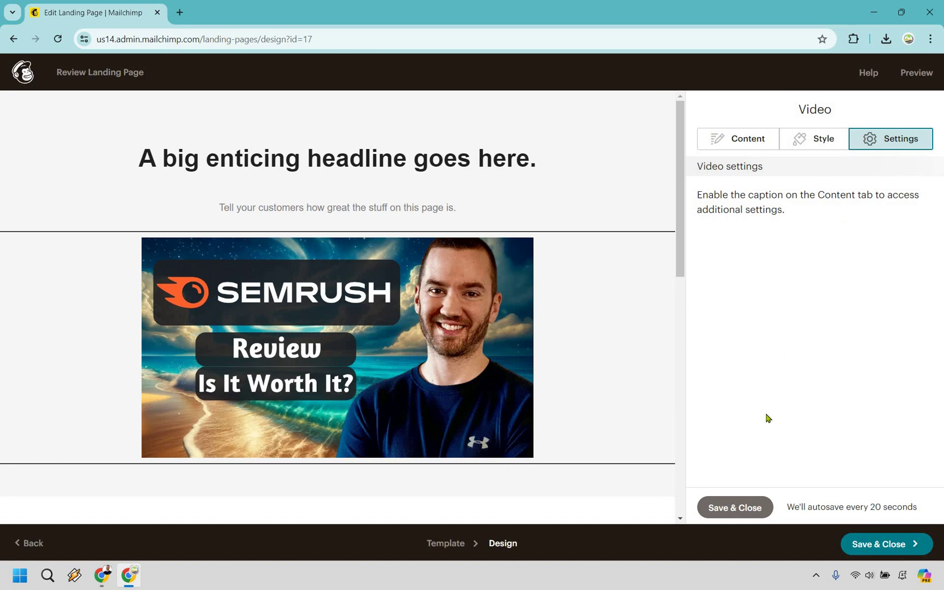
click(511, 180)
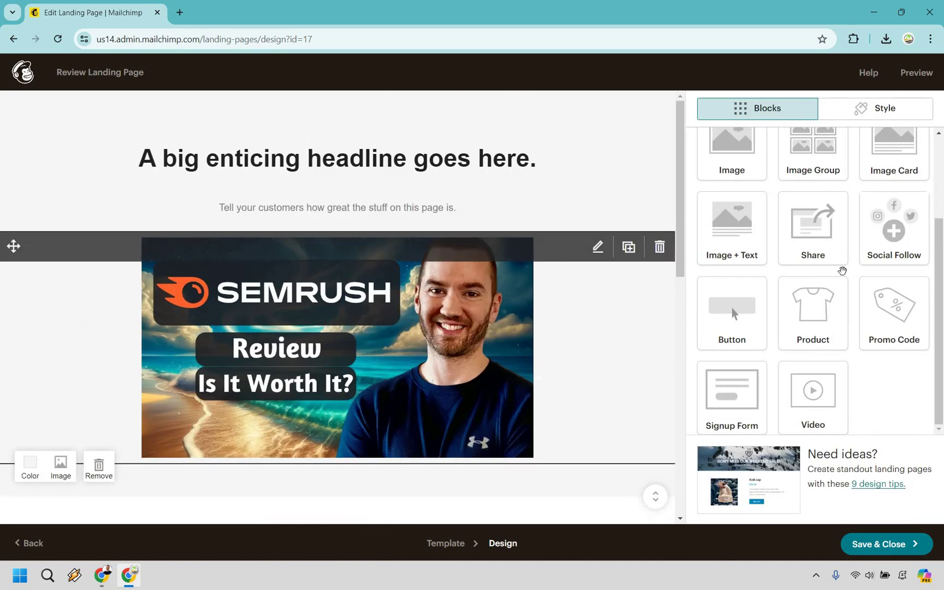
- Add a Button block below the video labelled 'Click Here To Try Semrush For Free'
scroll(849, 257, up, 3)
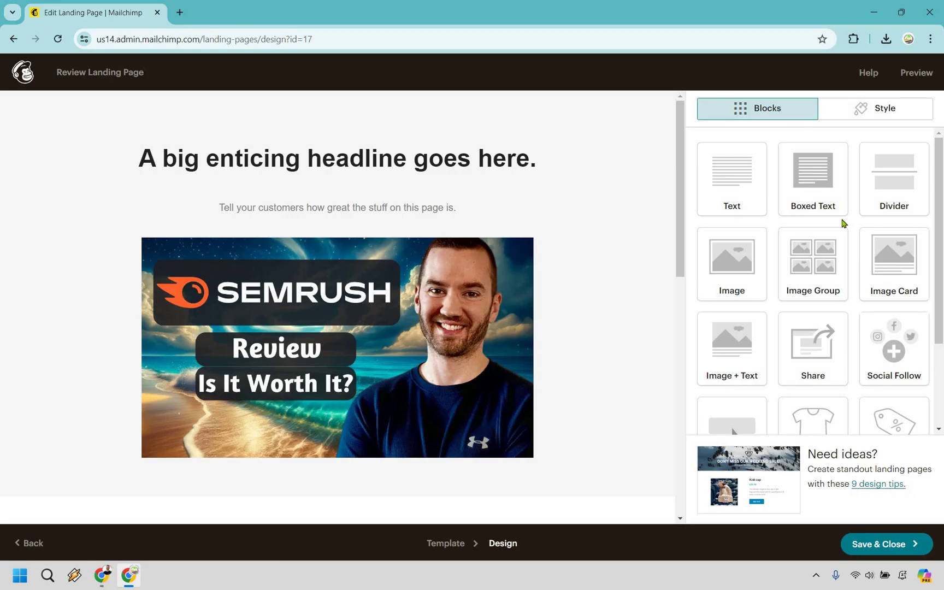
scroll(738, 316, down, 3)
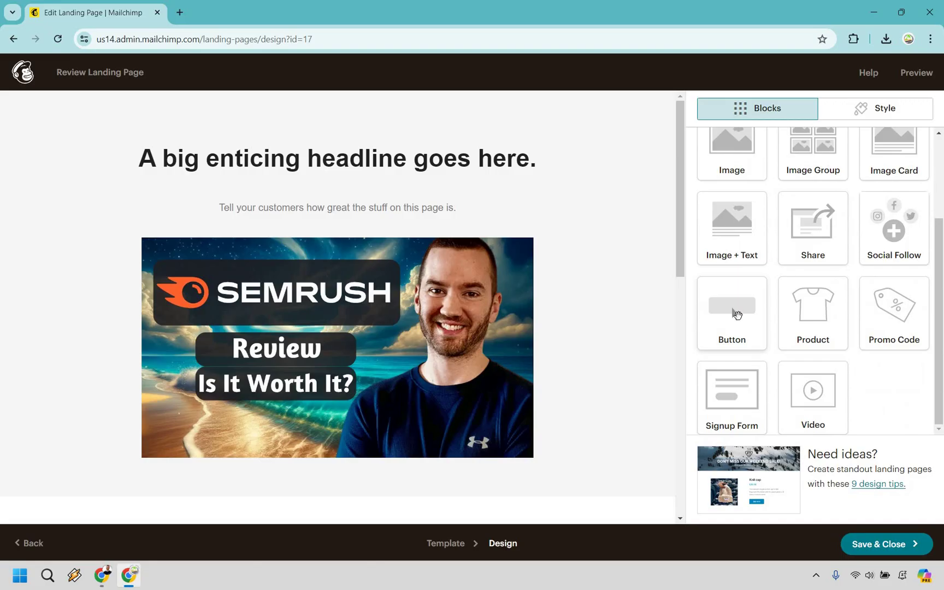
drag(416, 369, 439, 462)
drag(641, 266, 641, 265)
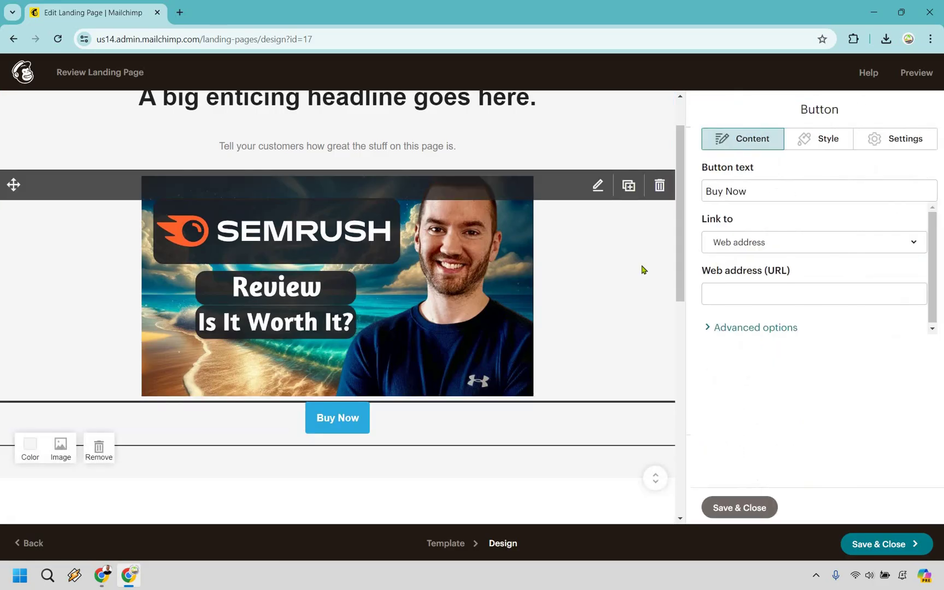
double_click(764, 187)
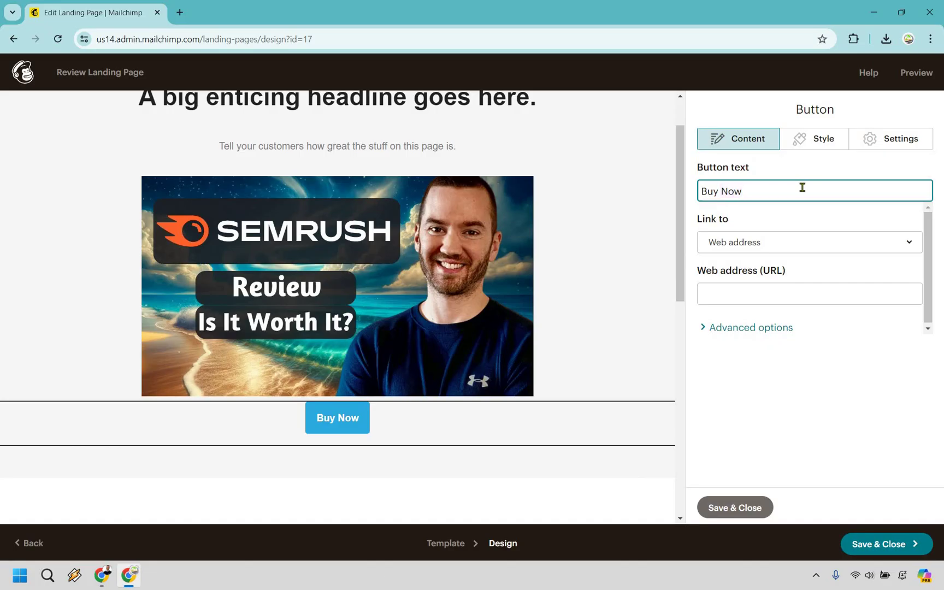
key(BackSpace)
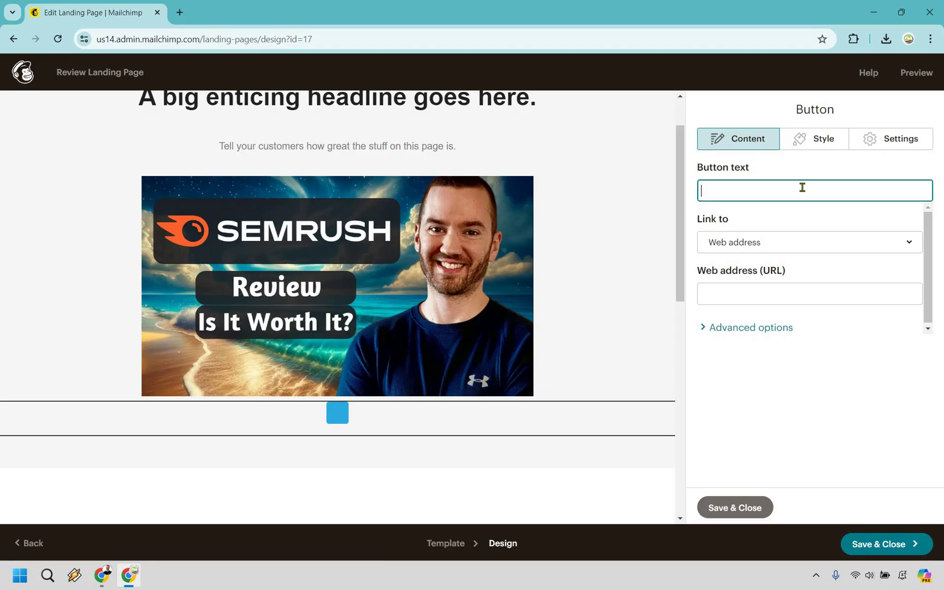
text(Click Her)
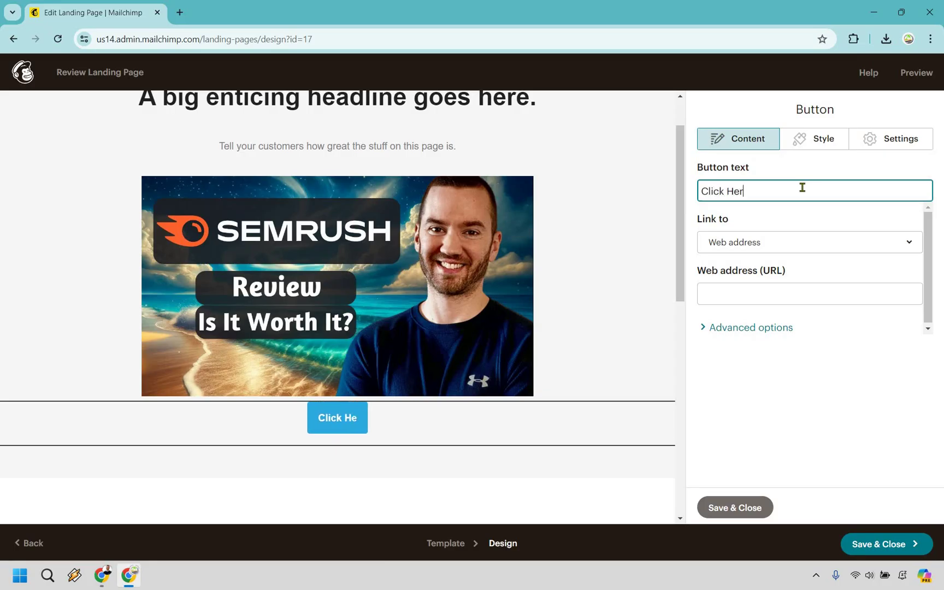
text(e To Try Sem)
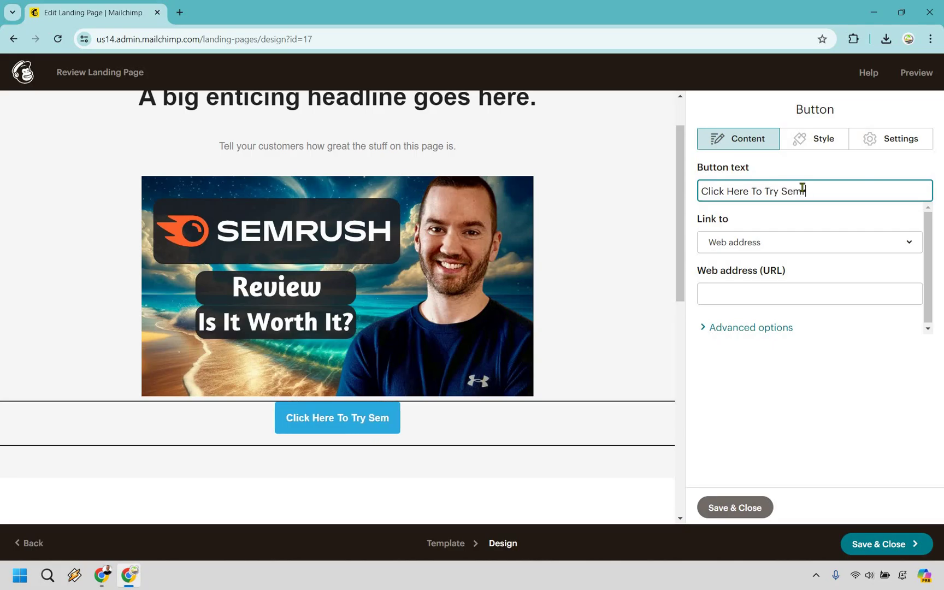
text(rush For Free)
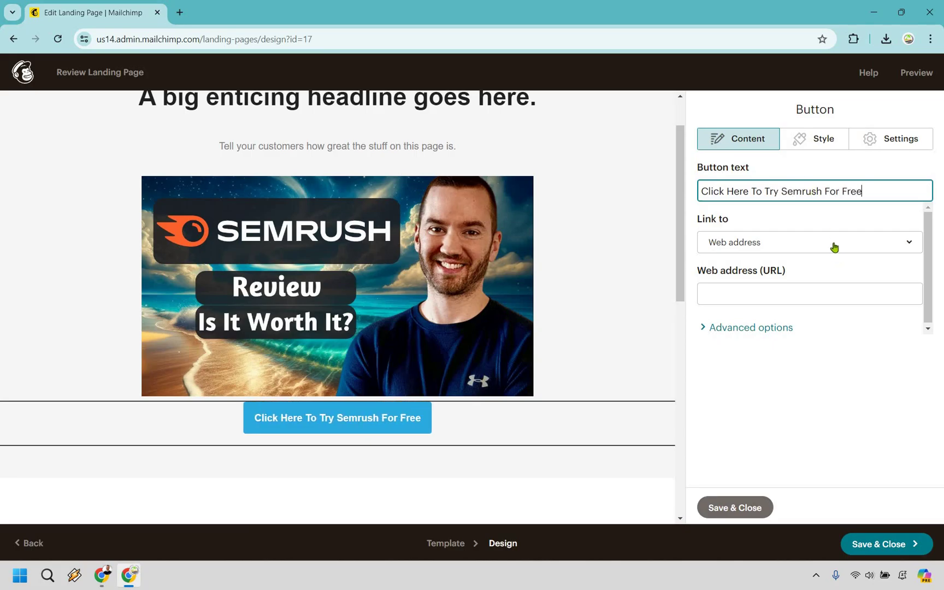
click(833, 248)
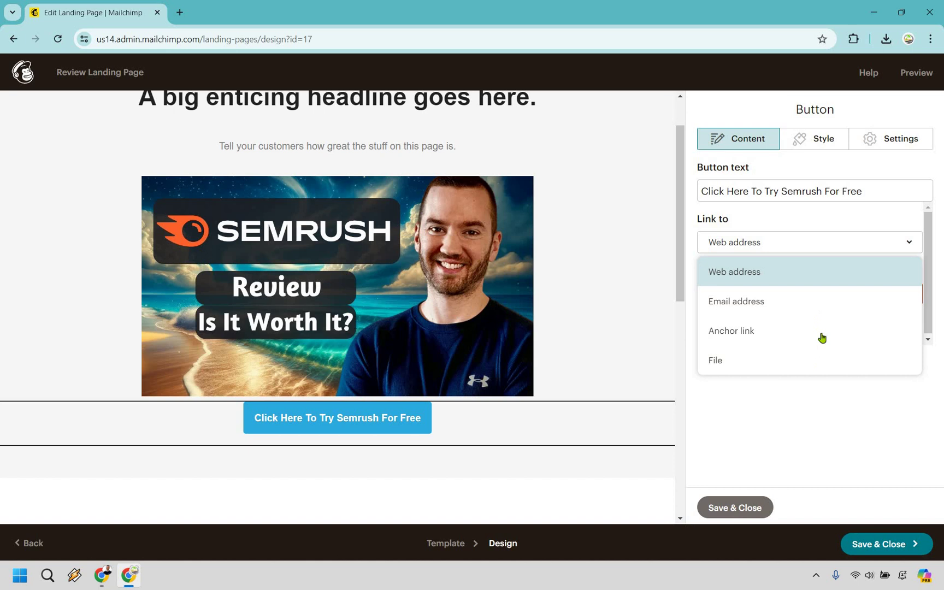
key(Escape)
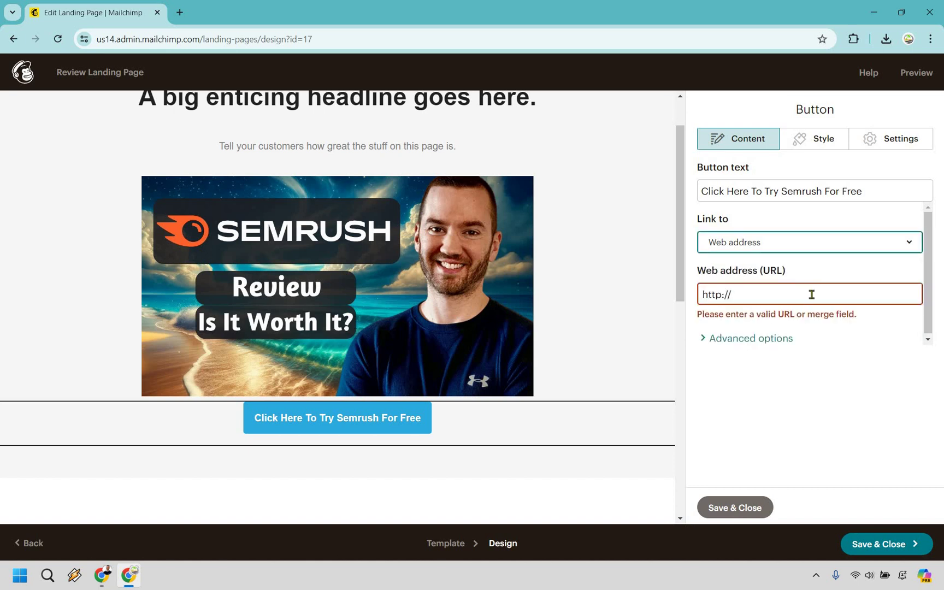
click(800, 294)
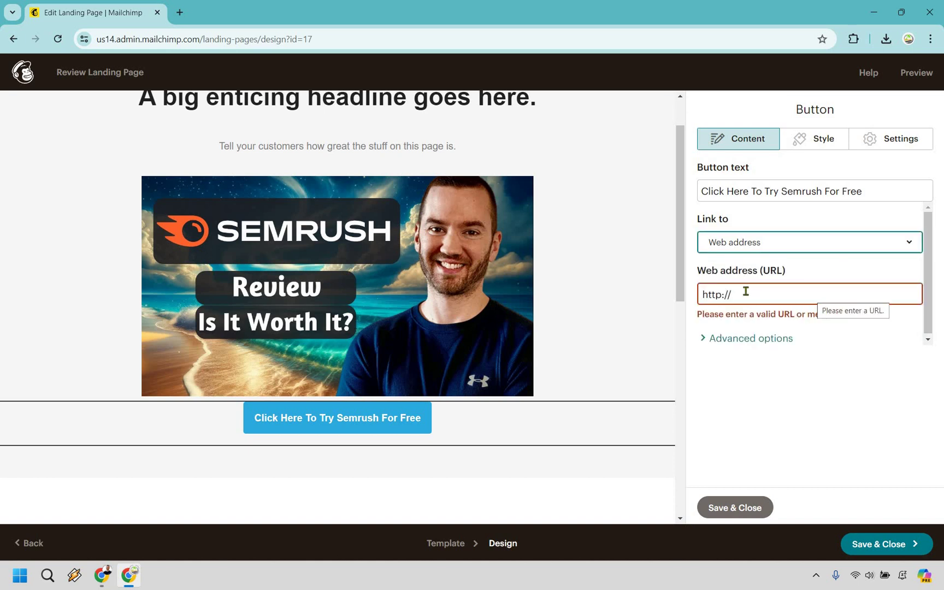
text(https://www.semrush.com)
click(763, 328)
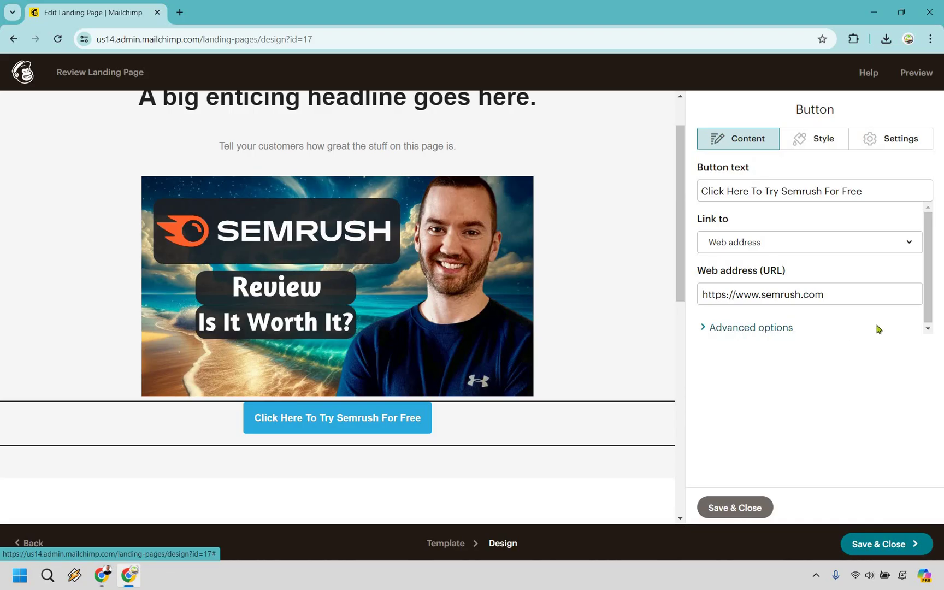
scroll(841, 337, down, 1)
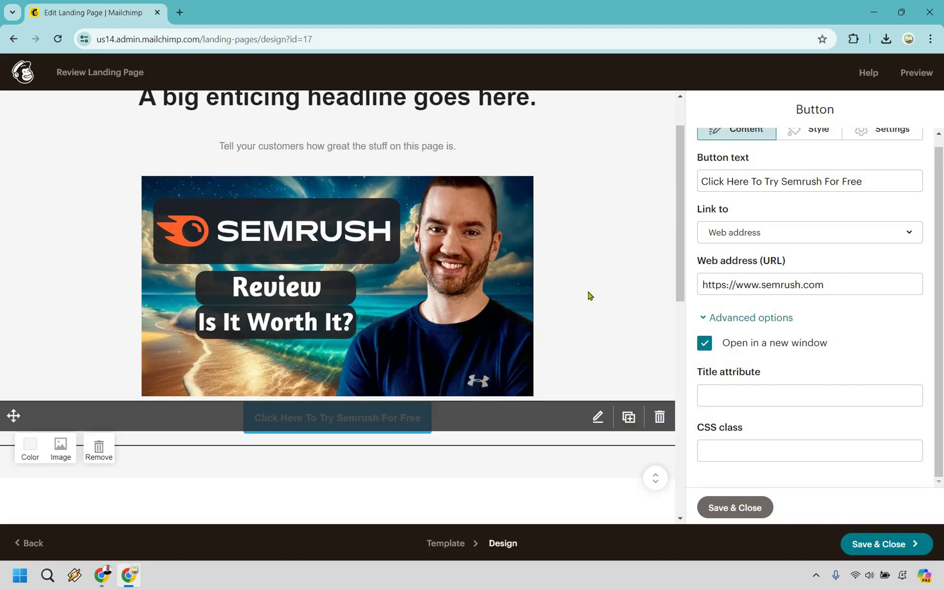
- Change the Semrush button's background colour from blue to green (#2e9b3f)
click(815, 141)
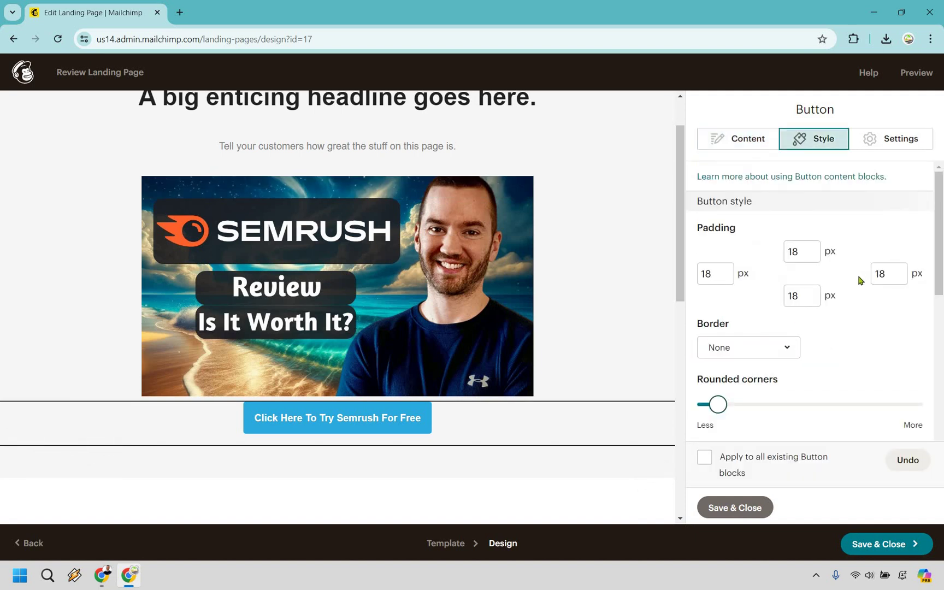
scroll(861, 278, down, 3)
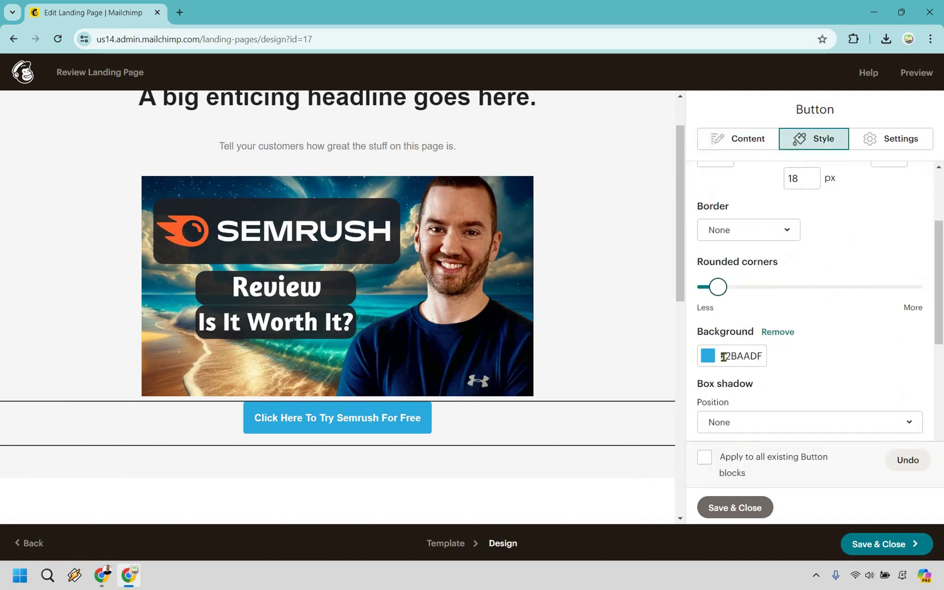
click(754, 361)
click(805, 374)
scroll(806, 350, down, 1)
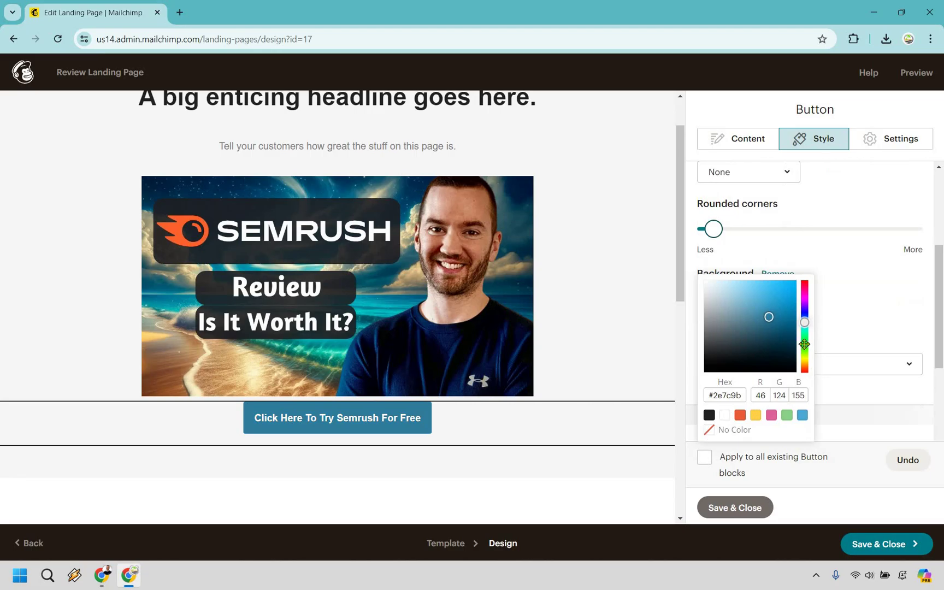
click(804, 342)
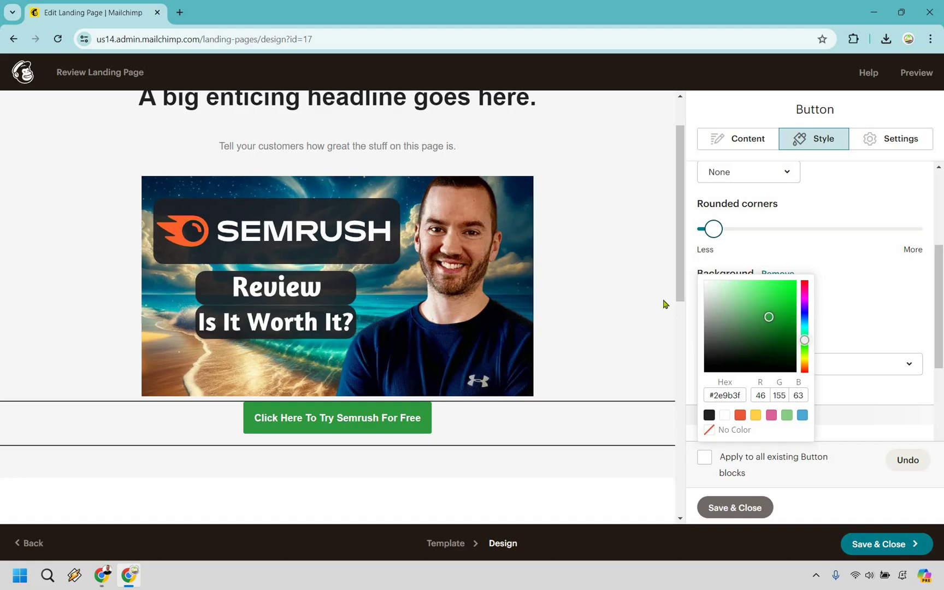
click(852, 272)
scroll(877, 166, down, 3)
scroll(873, 184, up, 3)
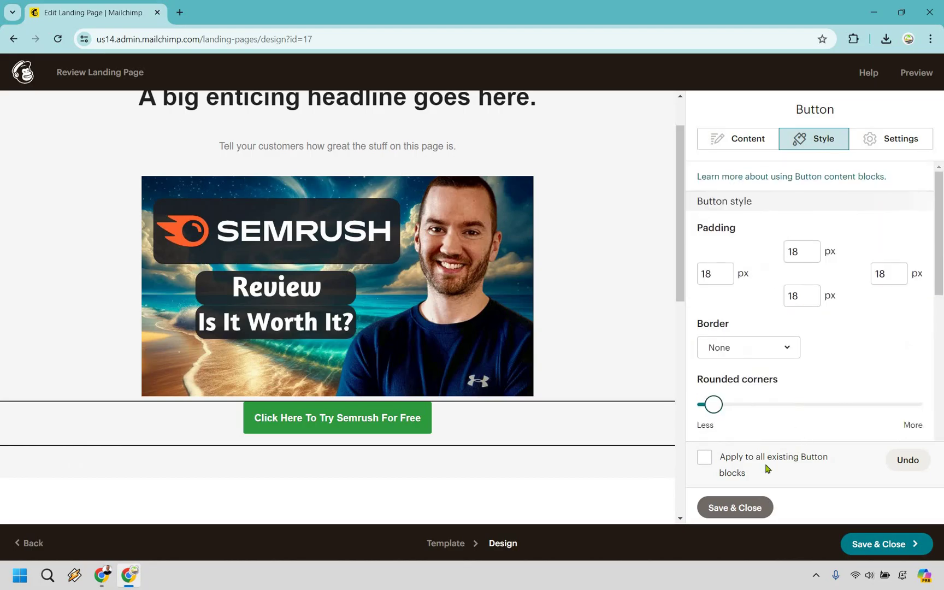
click(666, 422)
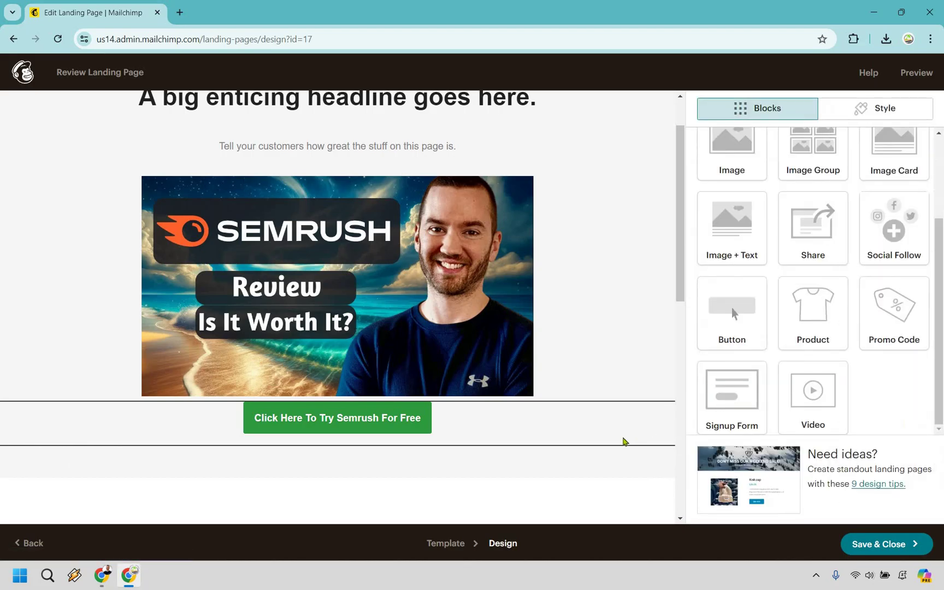
- Rewrite the headline as 'Is Semrush The Best SEO Tool?' and select the subtitle beneath it
drag(811, 394, 451, 171)
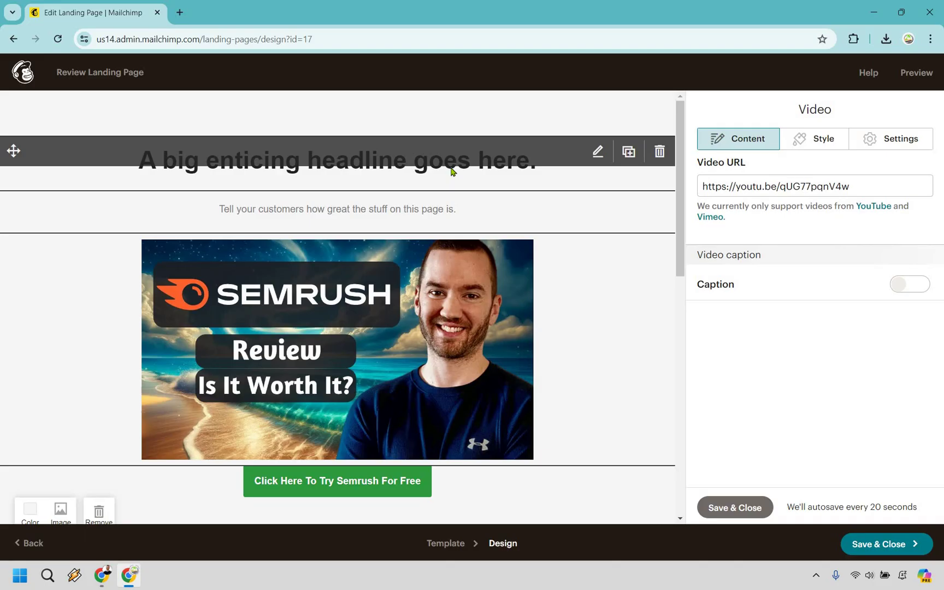
click(451, 171)
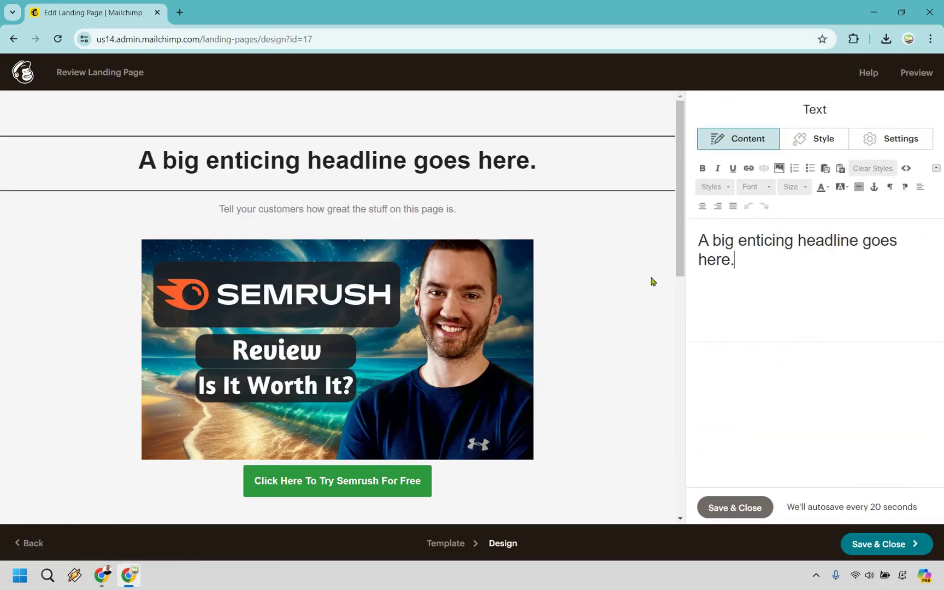
key(ctrl+a)
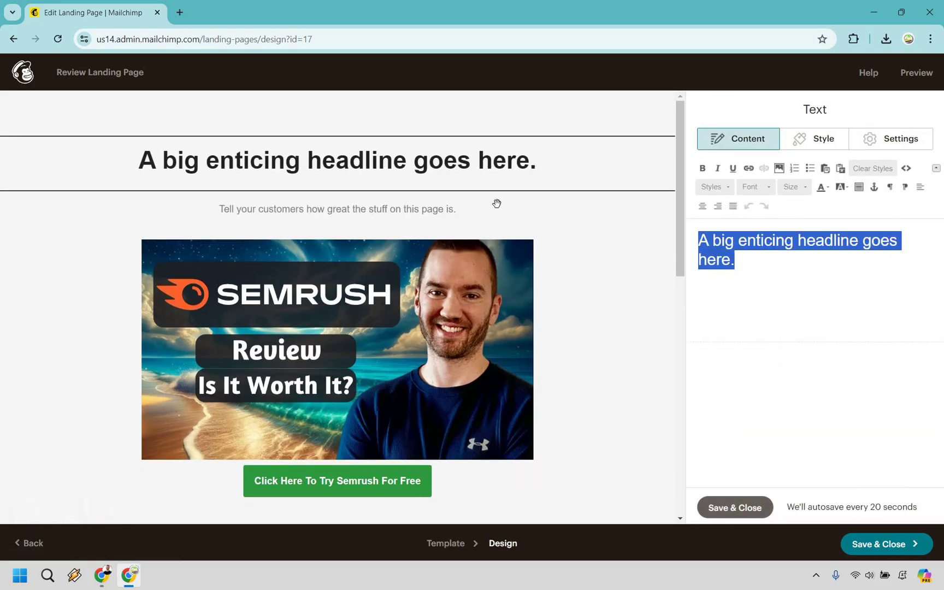
click(481, 176)
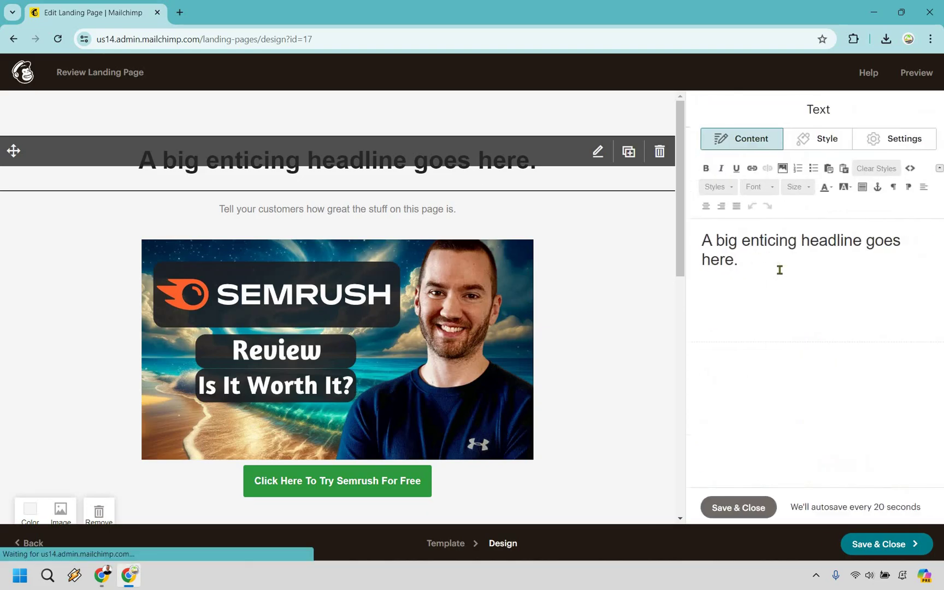
drag(698, 241, 798, 260)
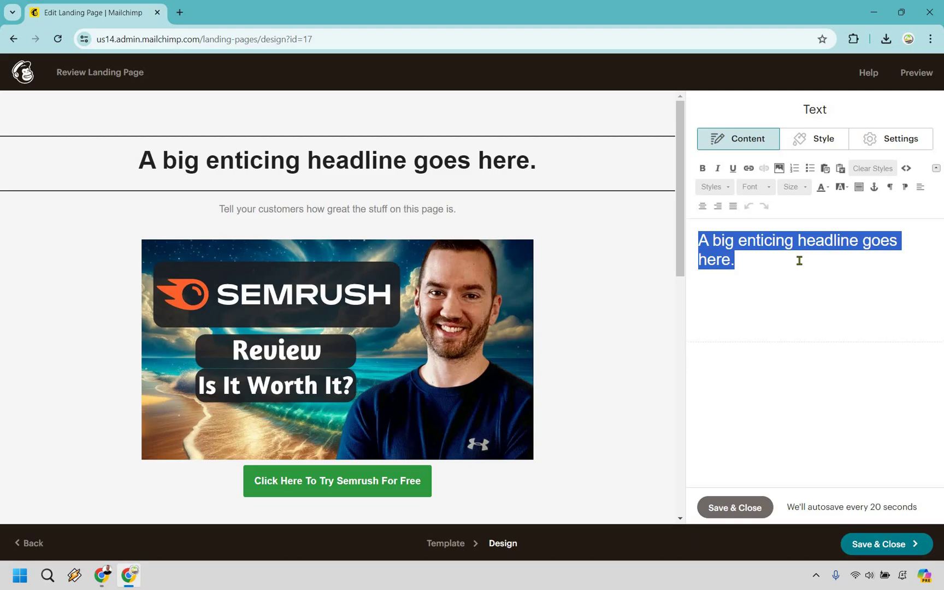
text(IS S)
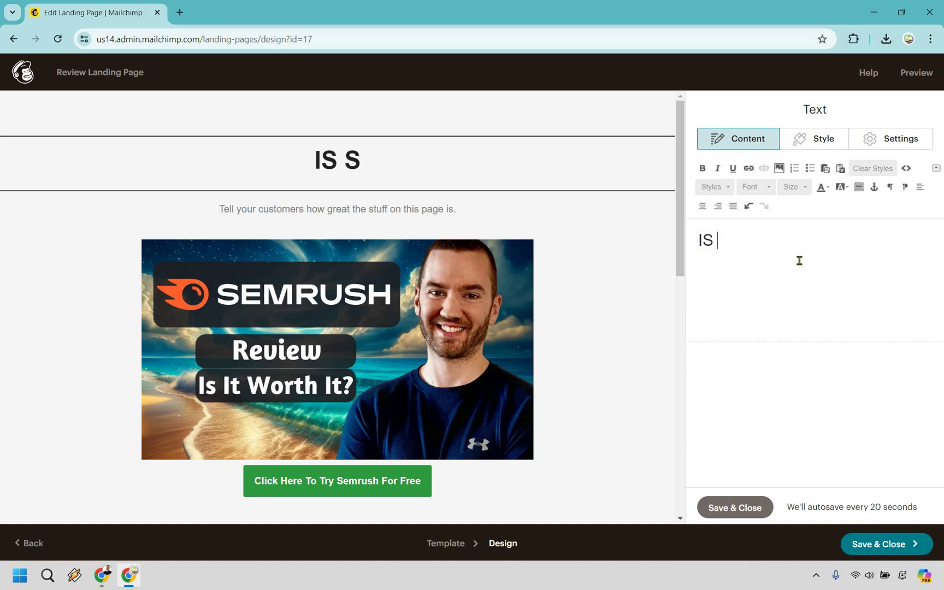
key(BackSpace)
key(BackSpace)
key(BackSpace)
text(s Semrush )
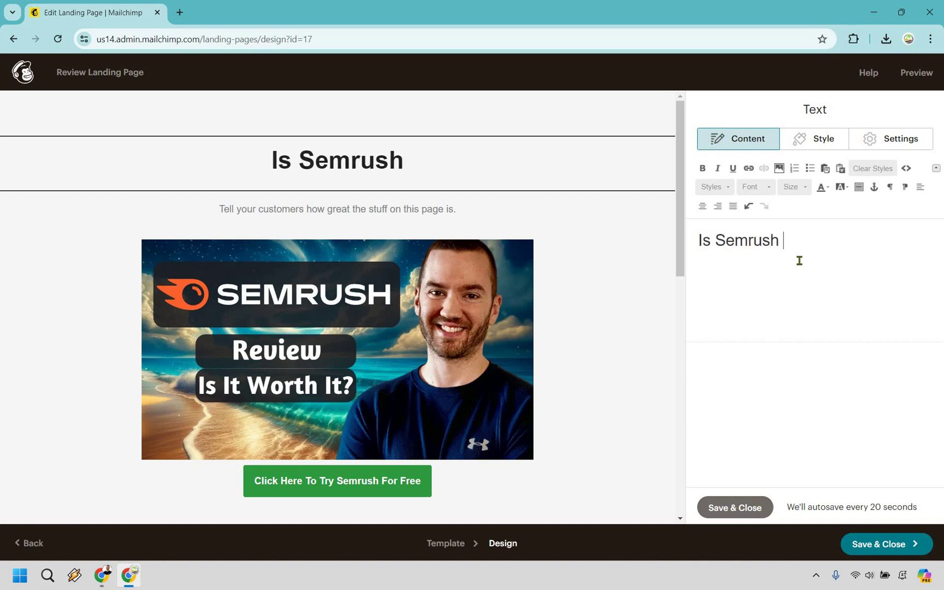
text(The Best SEO Tool?)
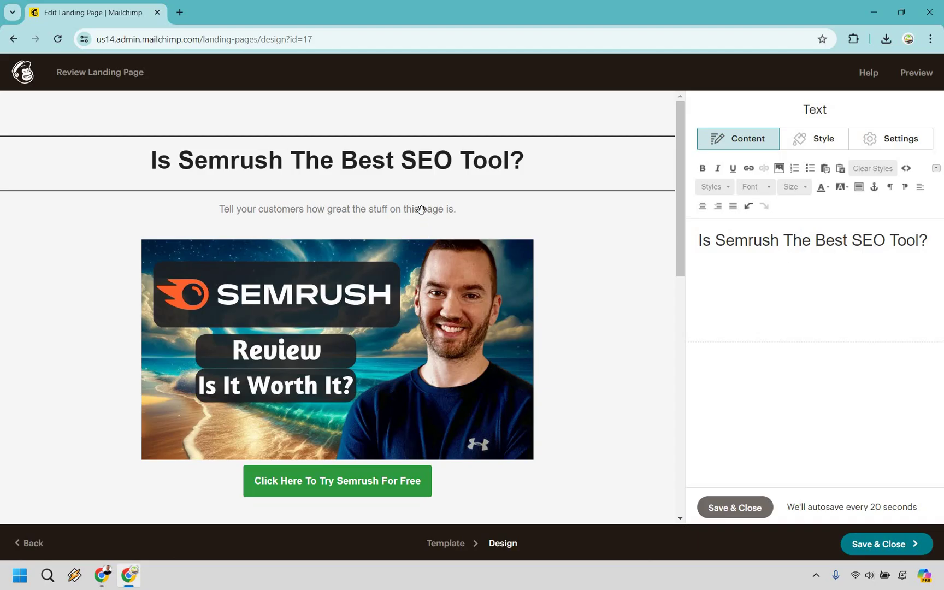
click(407, 224)
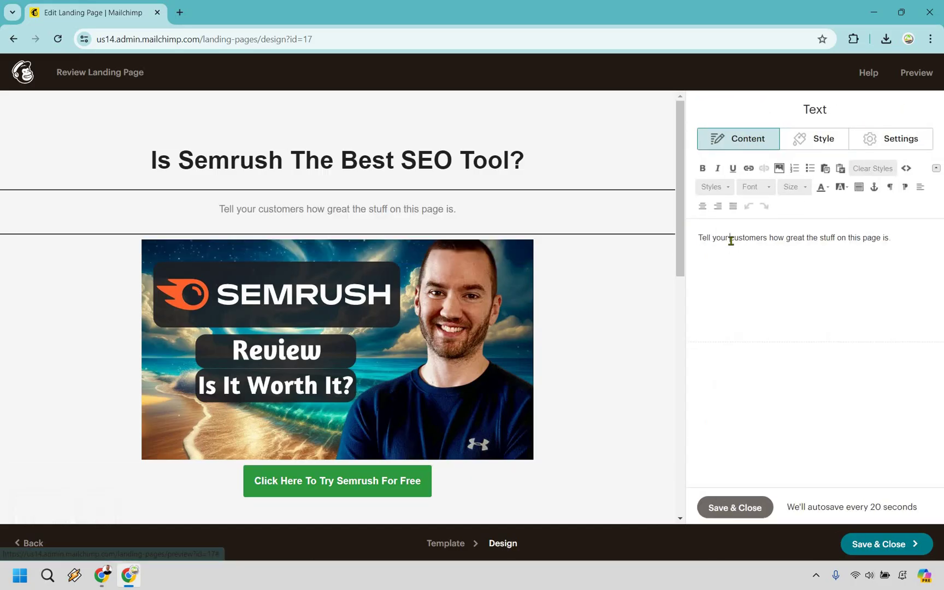
- Replace the subtitle with 'Click play to watch the video below and find out...' in italics
triple_click(731, 241)
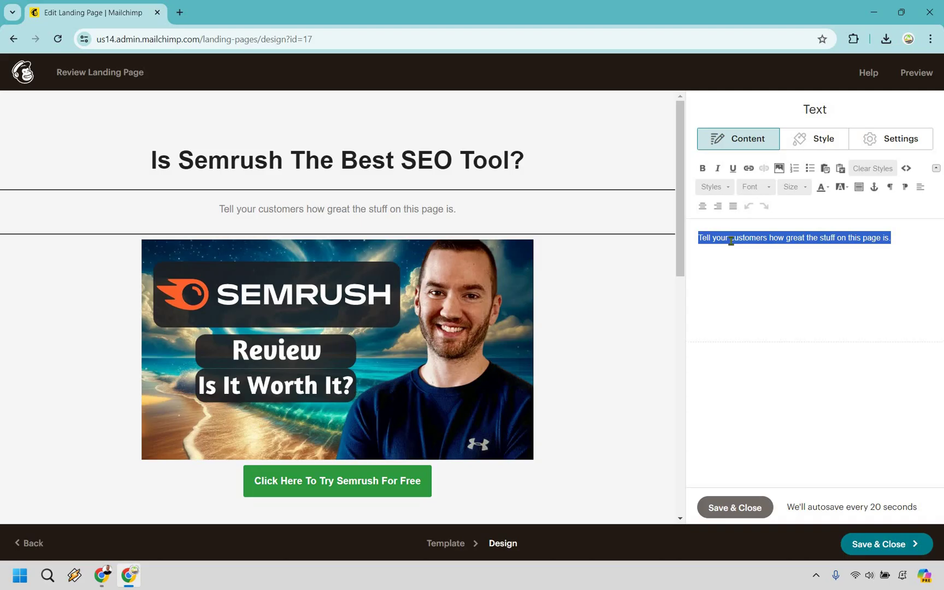
text(W)
key(BackSpace)
text(Cli)
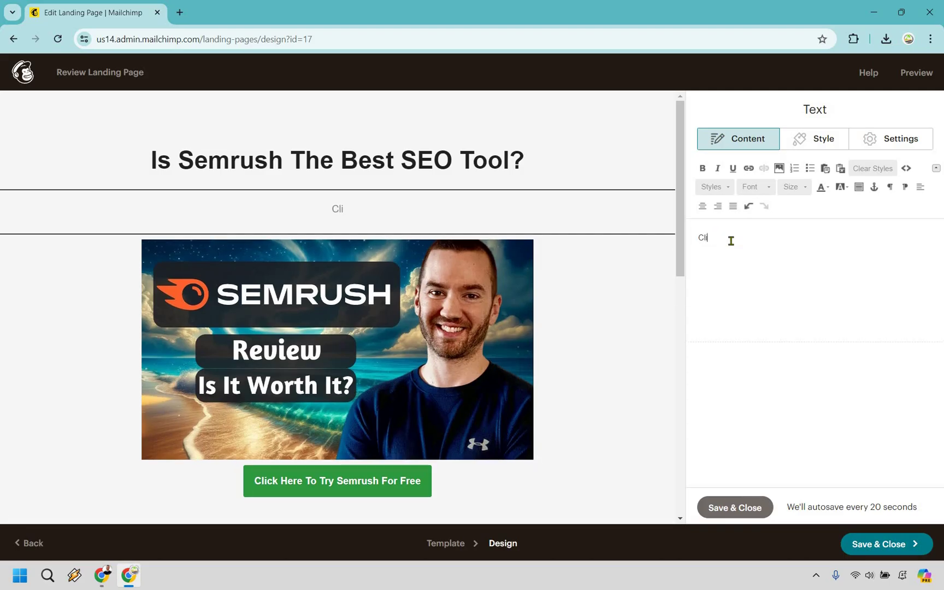
text(ck play to watch the vie)
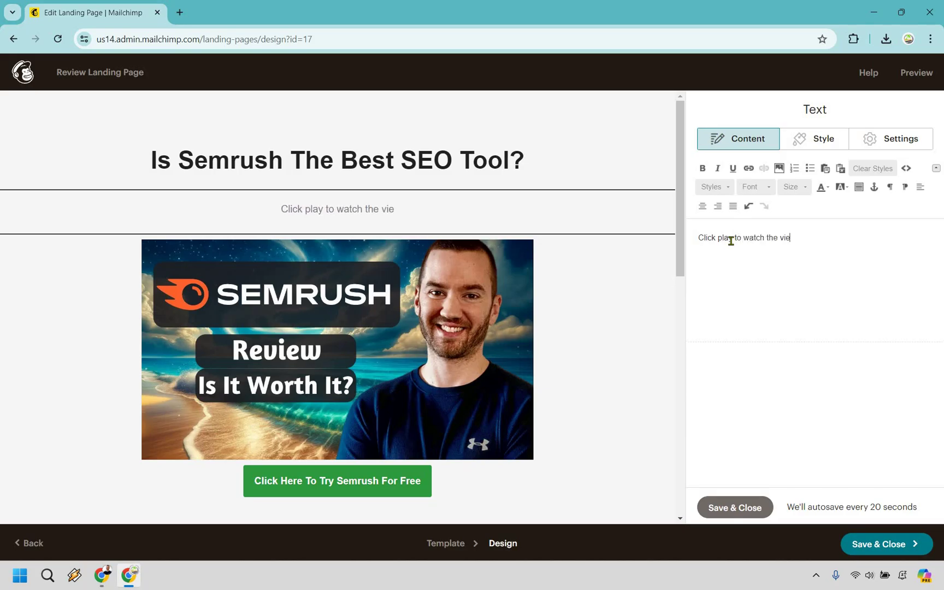
key(BackSpace)
text(deo bel)
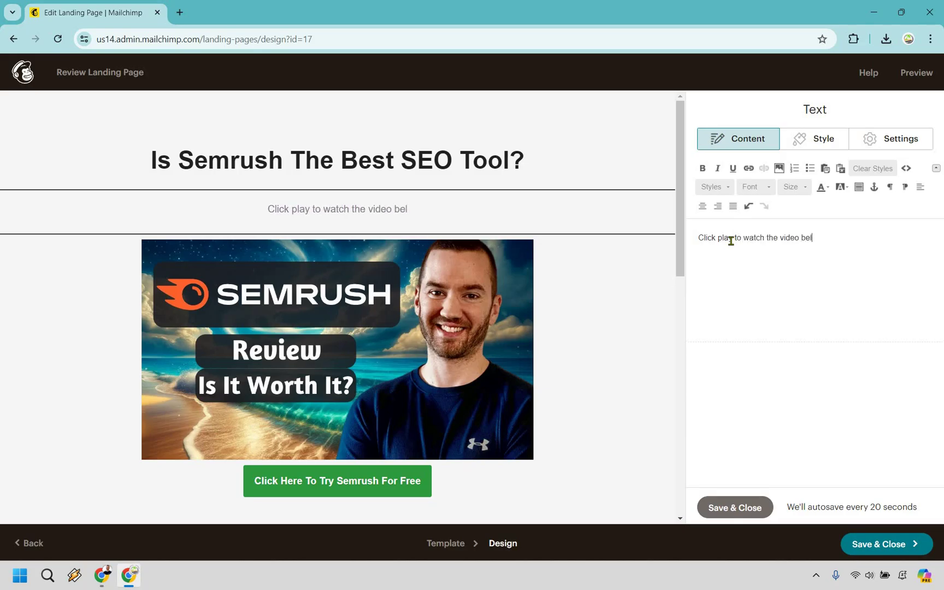
text(ow and find out...)
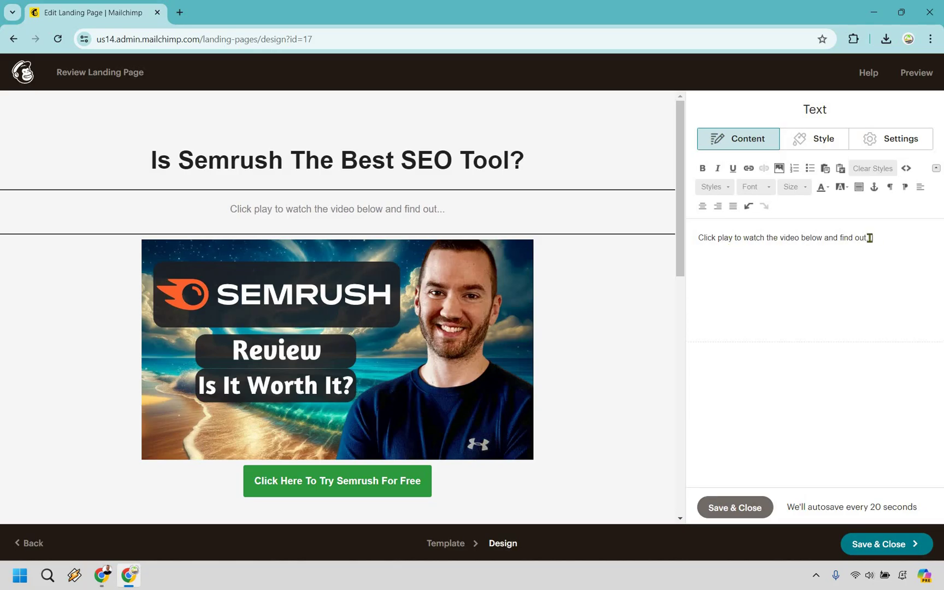
drag(691, 237, 697, 237)
click(718, 168)
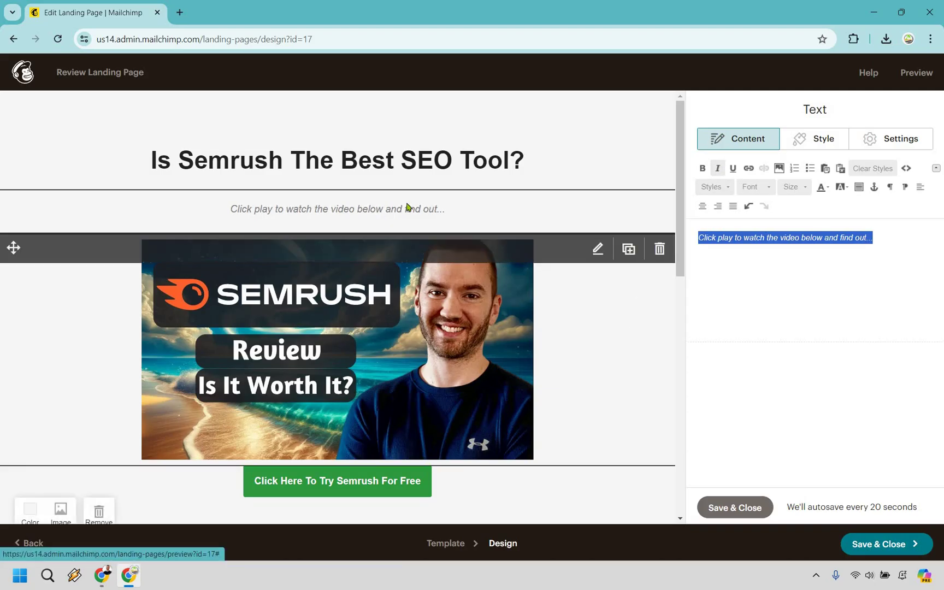
- Reduce the spacing below the logo to 11px and tighten the space under the green button
click(464, 243)
scroll(544, 274, down, 3)
scroll(590, 407, down, 3)
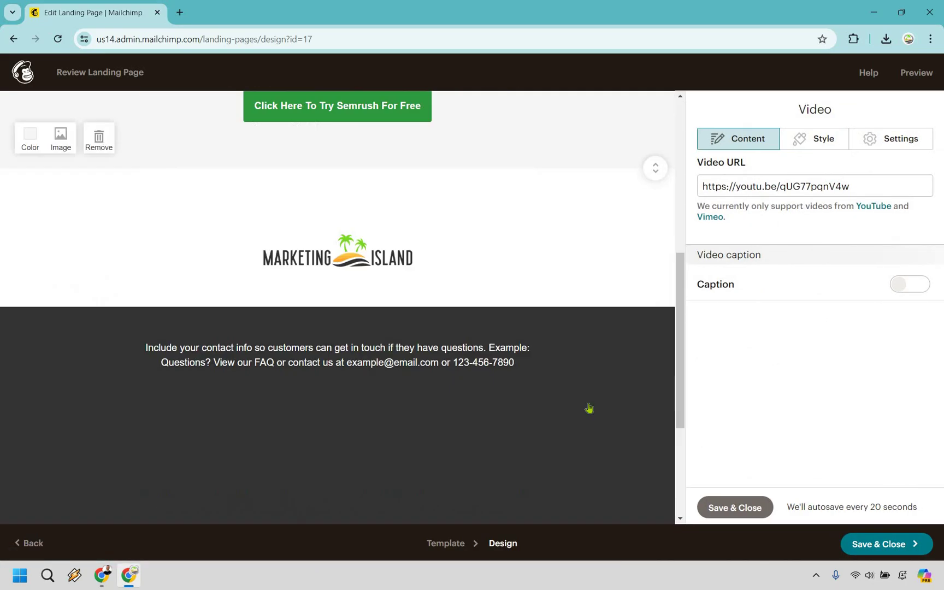
scroll(604, 449, up, 3)
drag(654, 478, 645, 445)
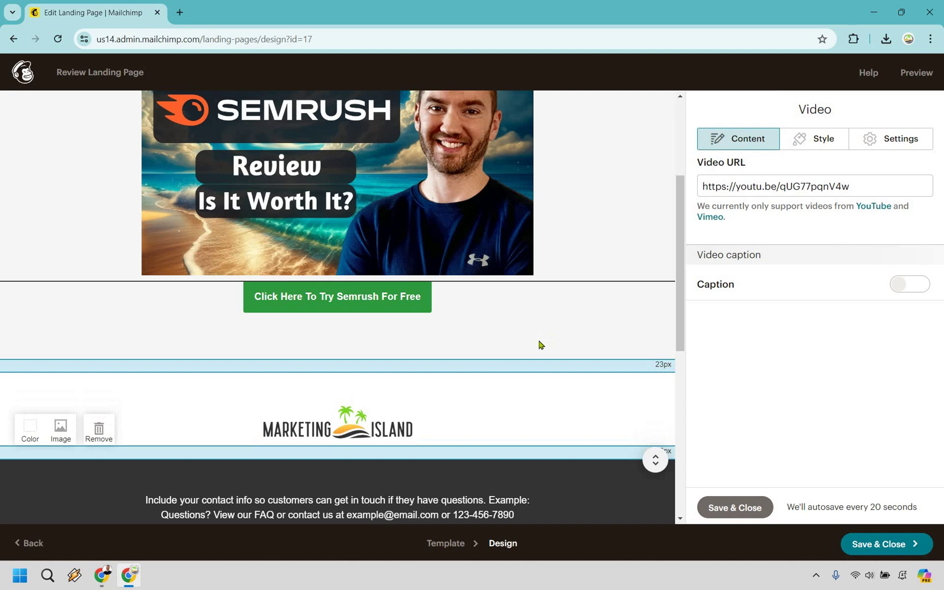
drag(660, 368, 646, 280)
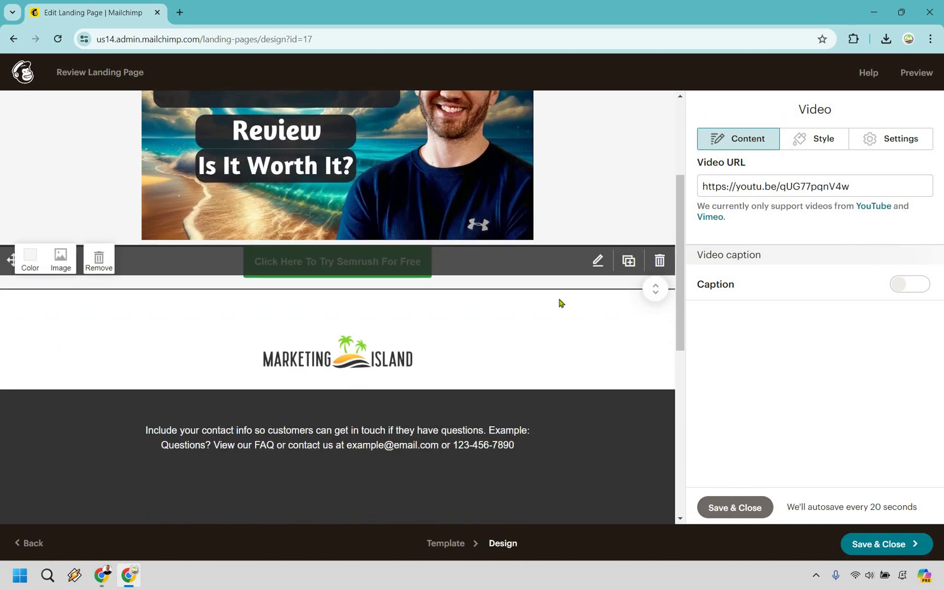
scroll(643, 321, up, 3)
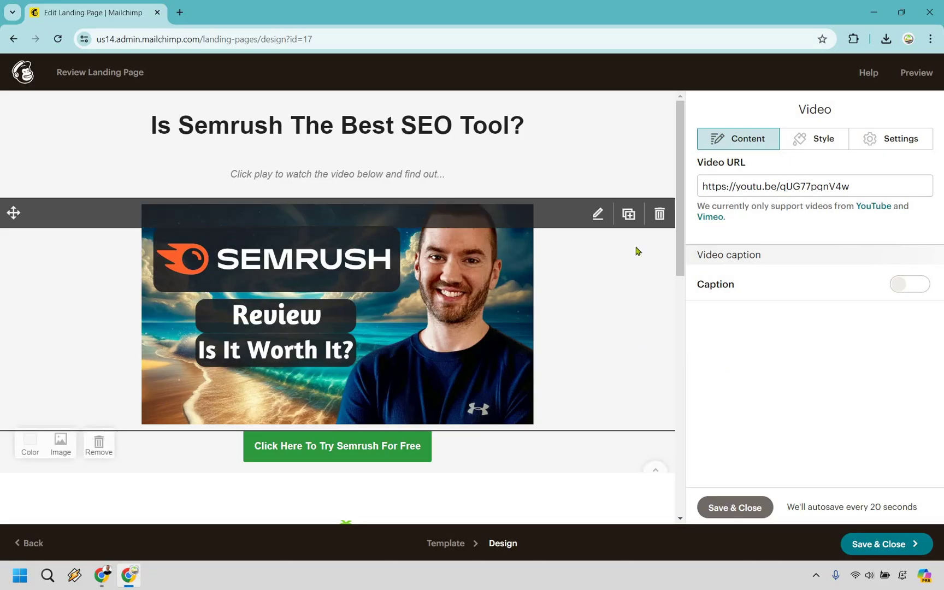
- Save and close the page design and review the Ready to publish checklist
click(344, 143)
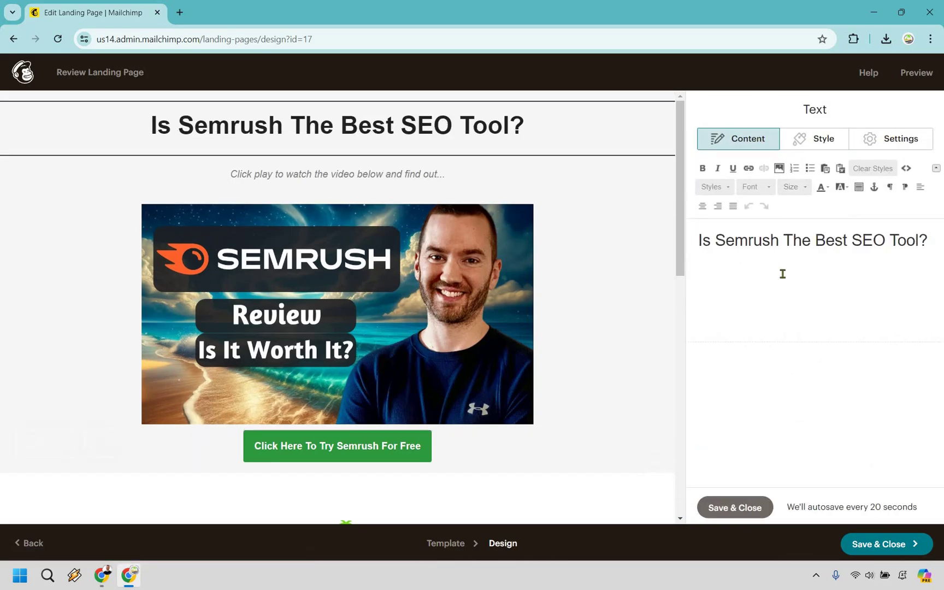
click(727, 508)
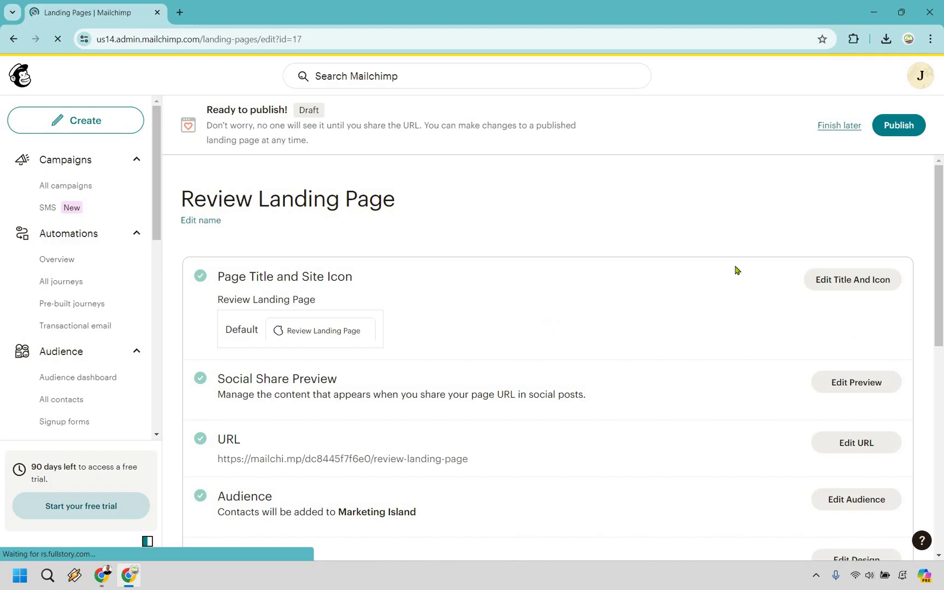
scroll(821, 209, down, 1)
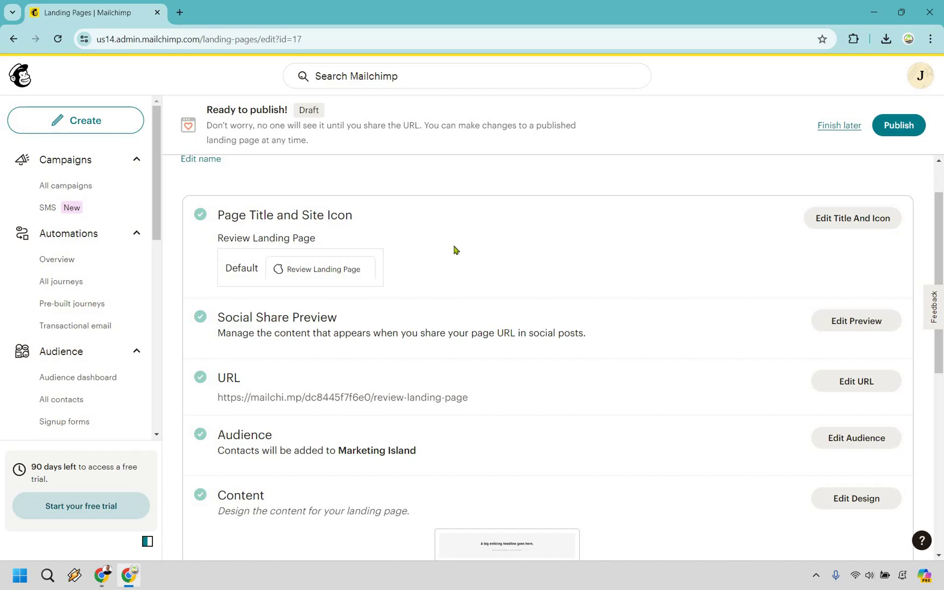
scroll(744, 246, down, 1)
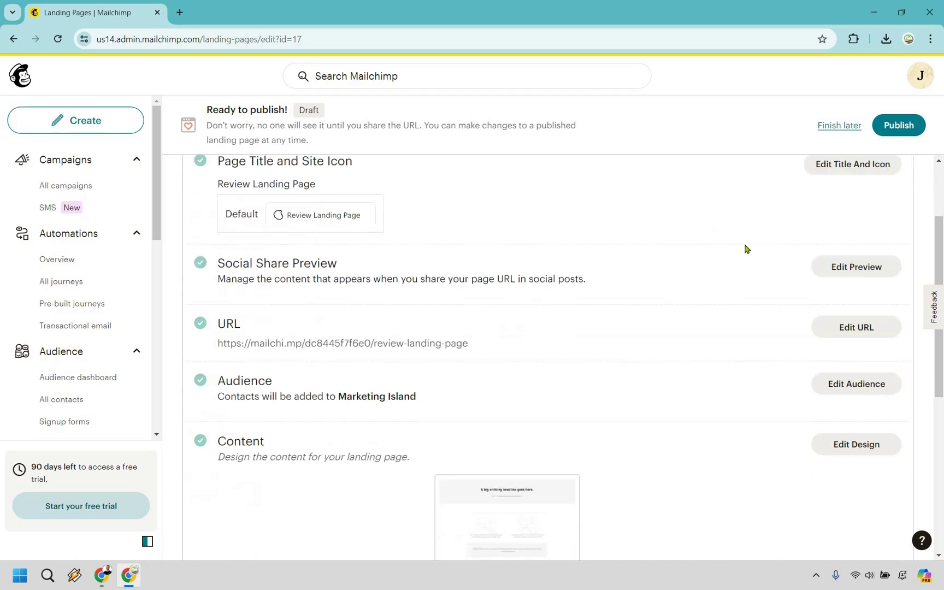
scroll(851, 257, down, 1)
- Change the landing page URL slug from review-landing-page to semrush
click(857, 260)
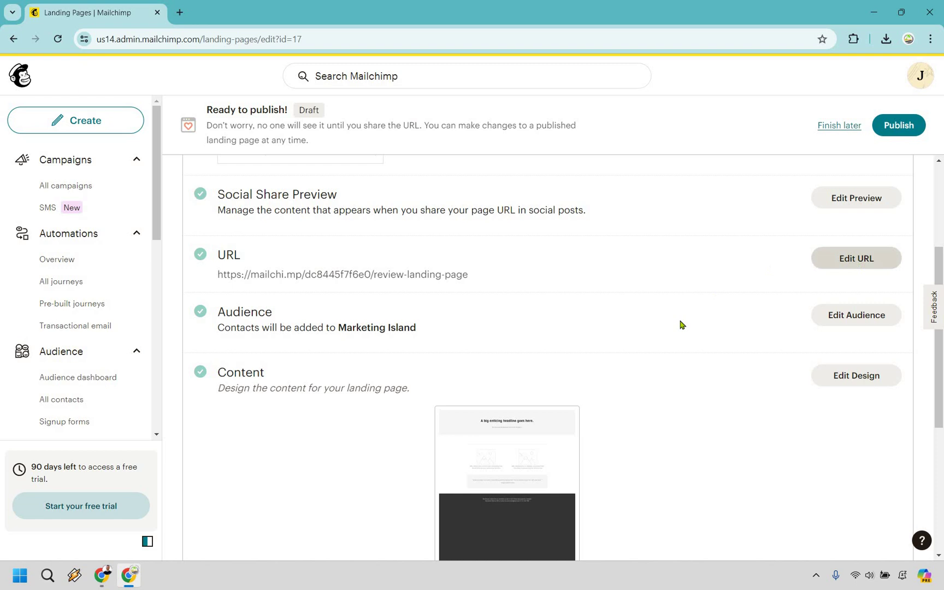
triple_click(569, 421)
text(semrush)
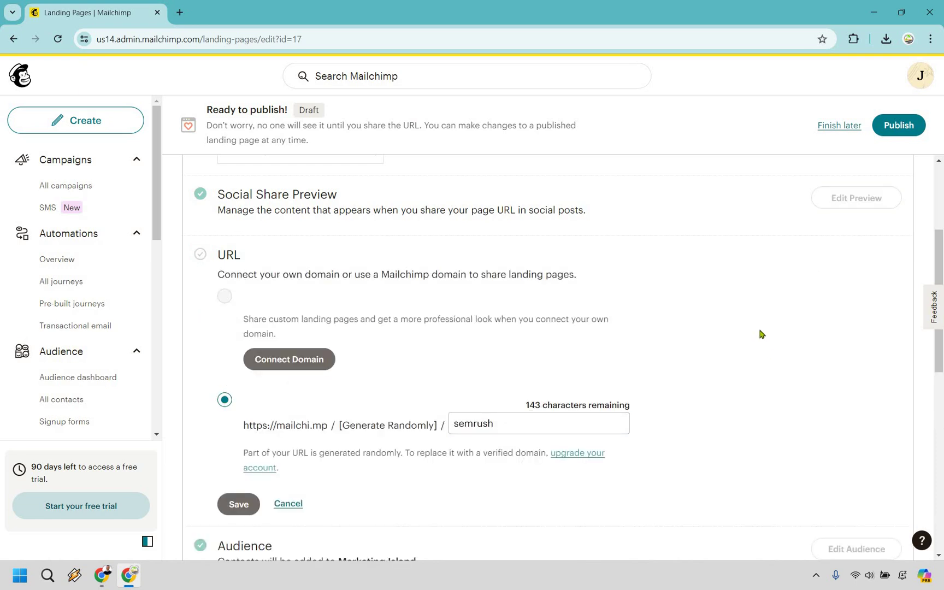
scroll(240, 453, down, 1)
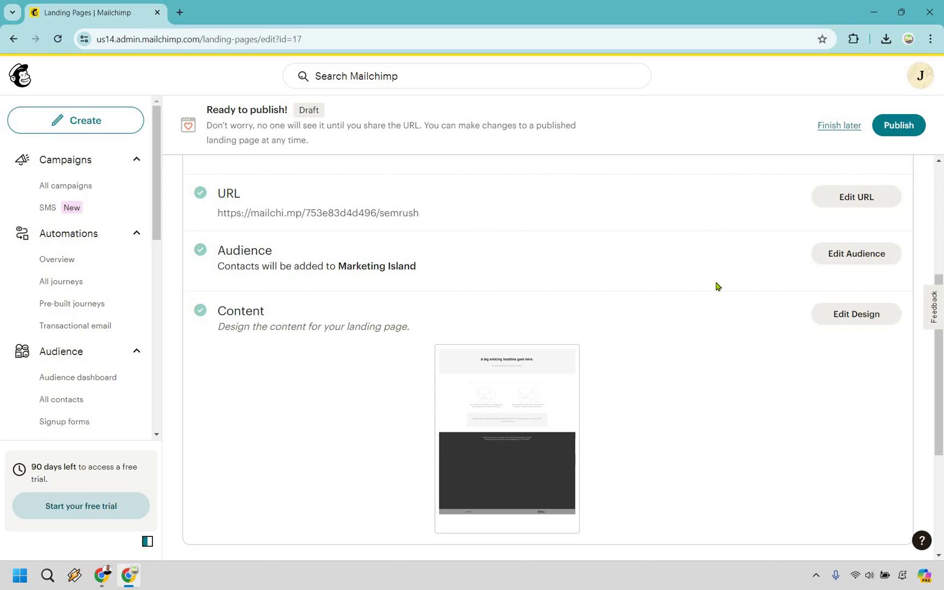
scroll(723, 287, down, 4)
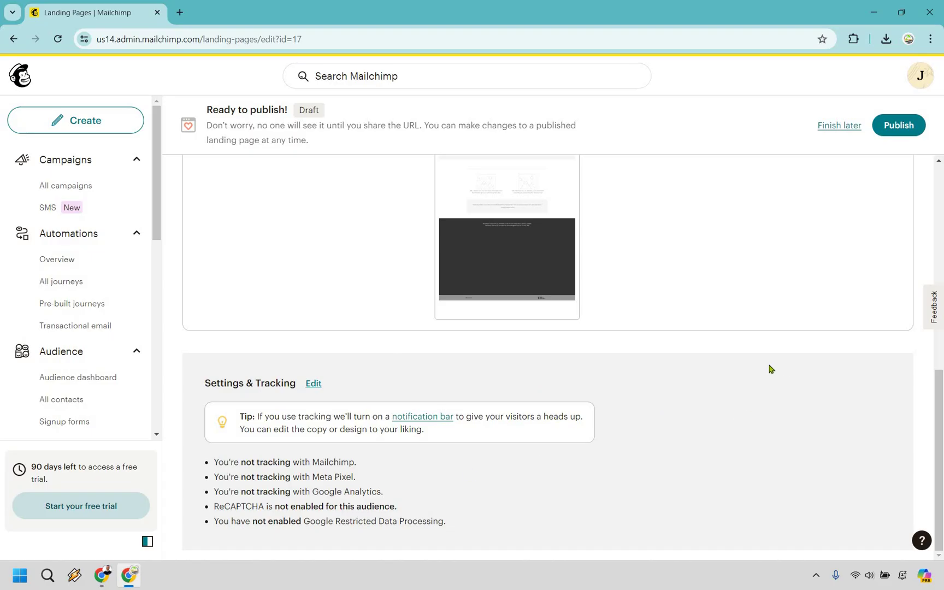
scroll(767, 367, up, 7)
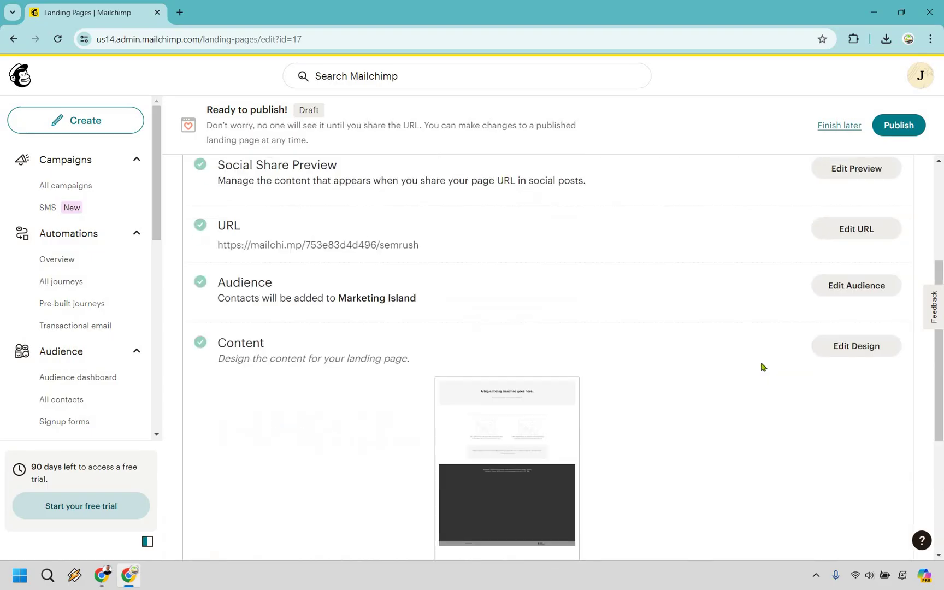
scroll(762, 366, up, 2)
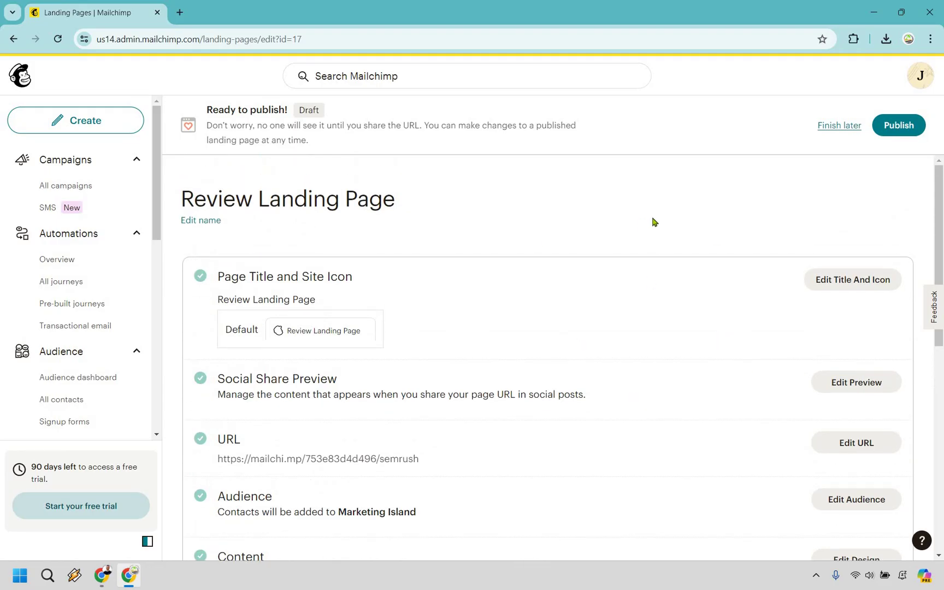
- Publish the landing page and open the live mailchi.mp/753e83d4d496/semrush page in a new tab
click(904, 126)
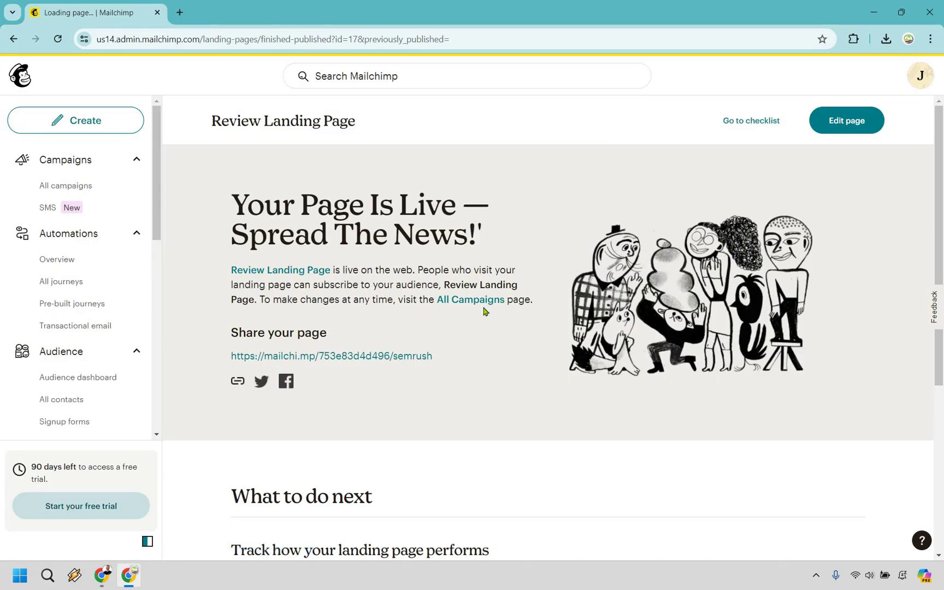
click(430, 345)
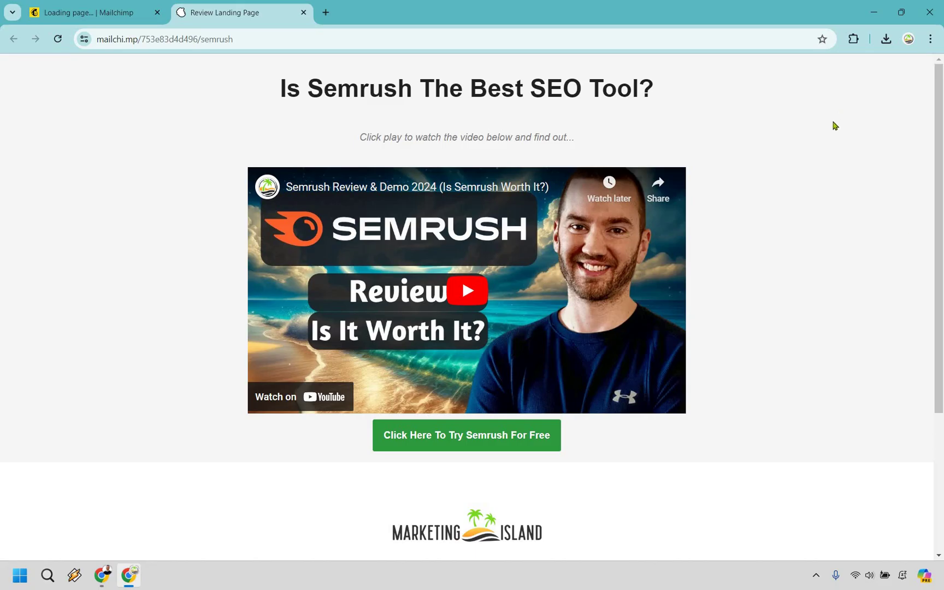
drag(274, 89, 652, 80)
drag(585, 139, 358, 145)
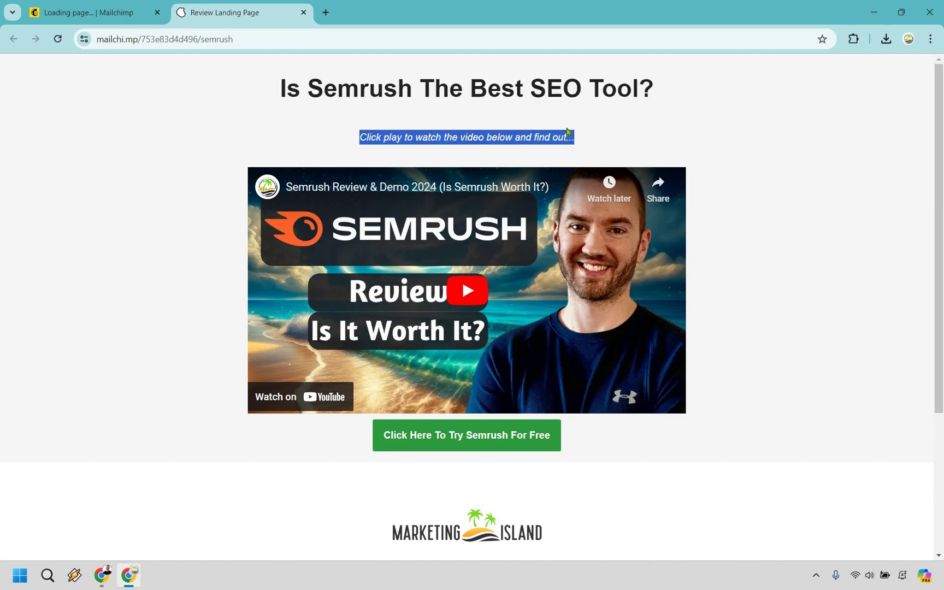
click(773, 137)
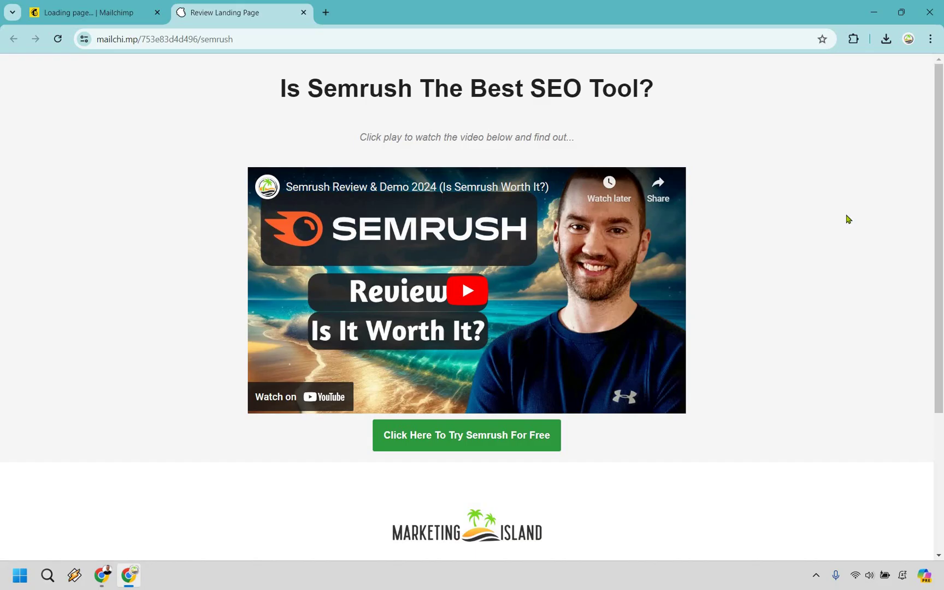
scroll(847, 195, down, 1)
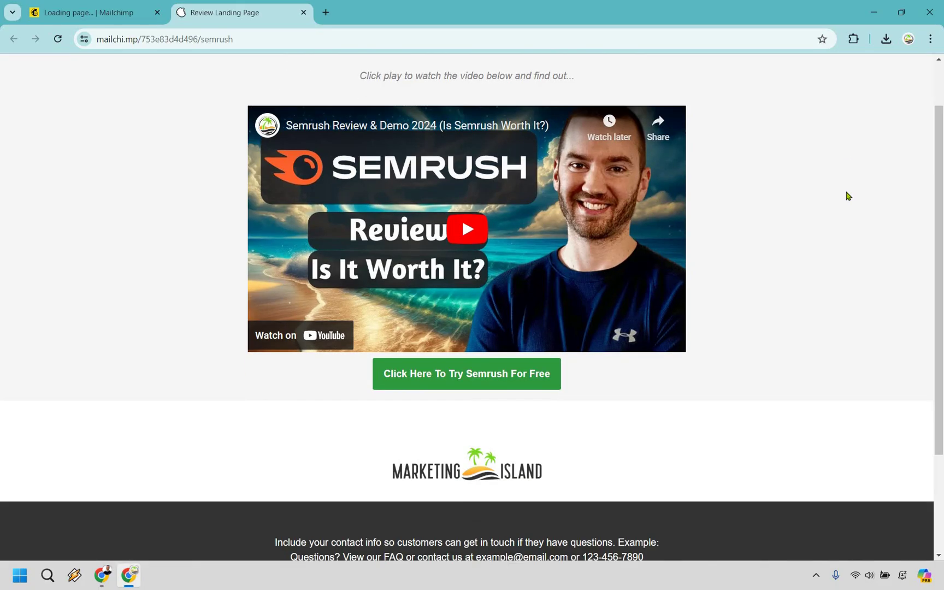
scroll(847, 195, up, 1)
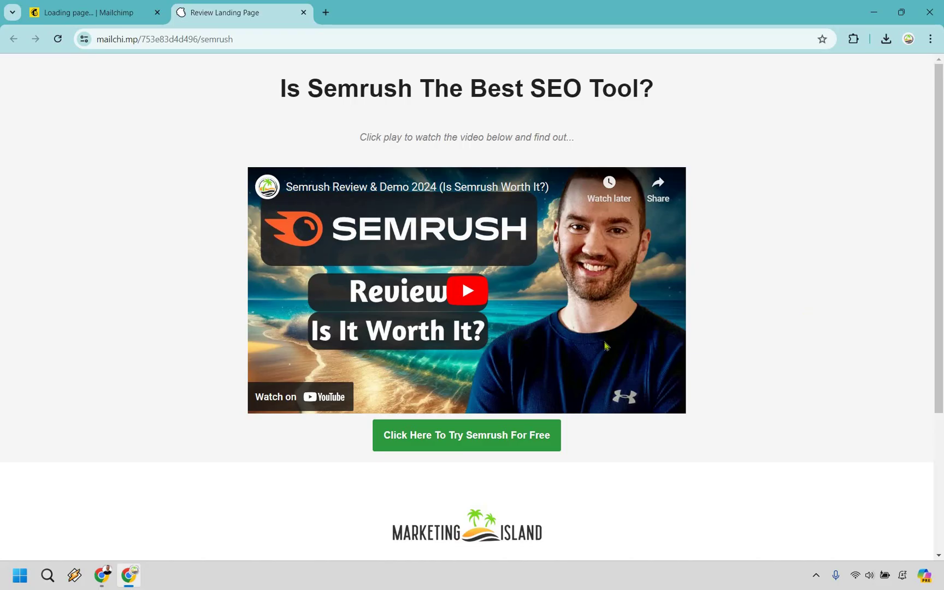
scroll(779, 307, down, 4)
drag(654, 419, 449, 416)
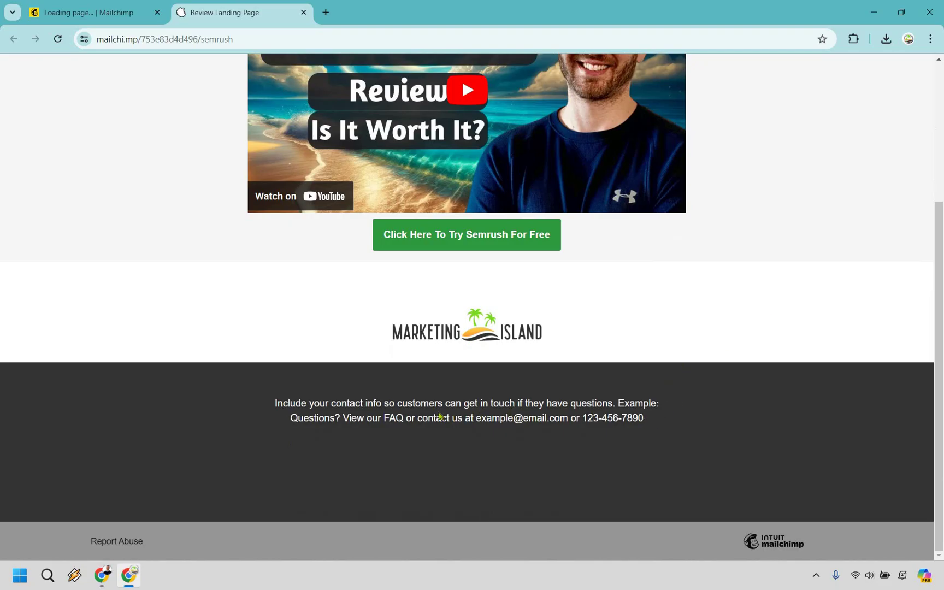
drag(273, 407, 289, 396)
scroll(834, 364, up, 3)
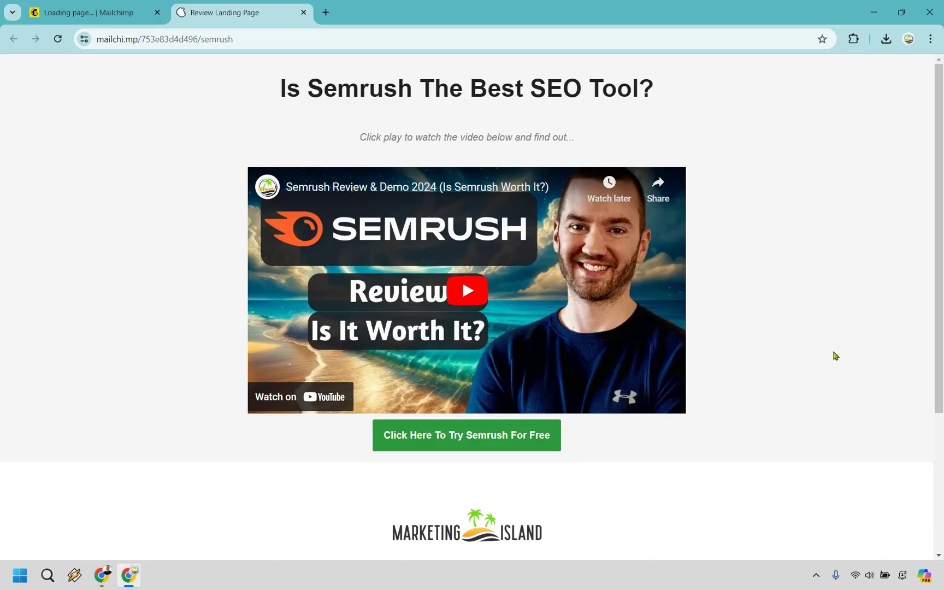
scroll(655, 417, down, 3)
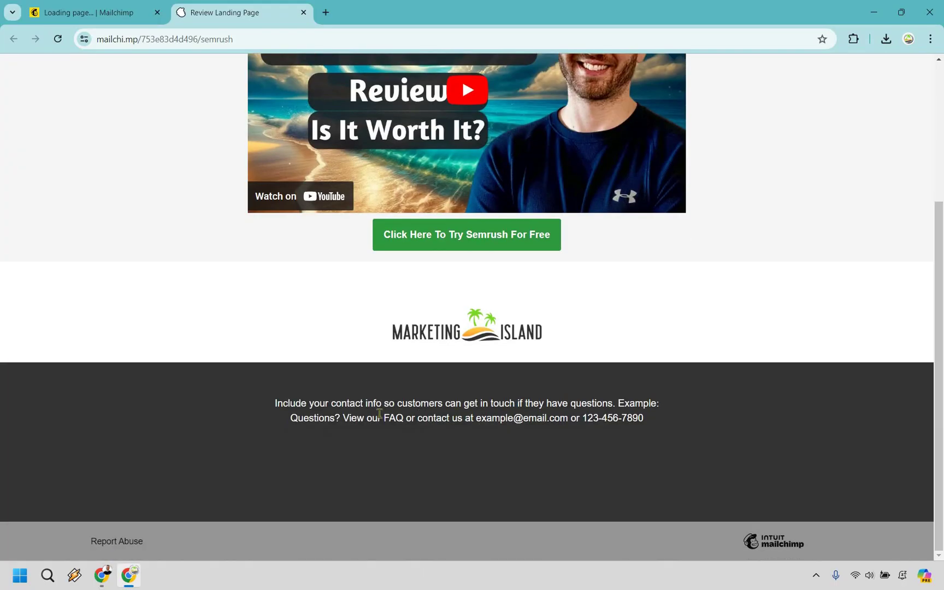
drag(278, 405, 838, 369)
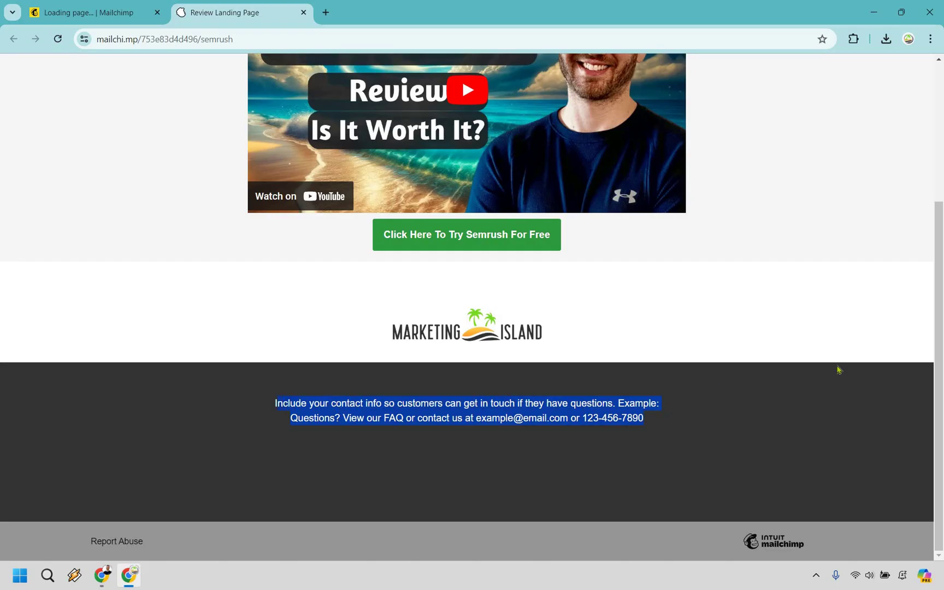
click(874, 355)
scroll(874, 355, up, 5)
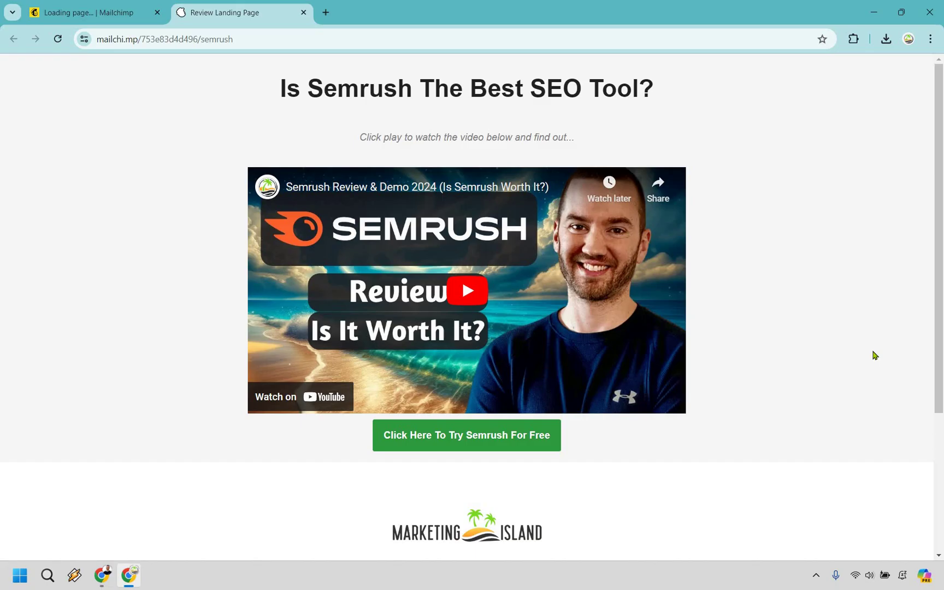